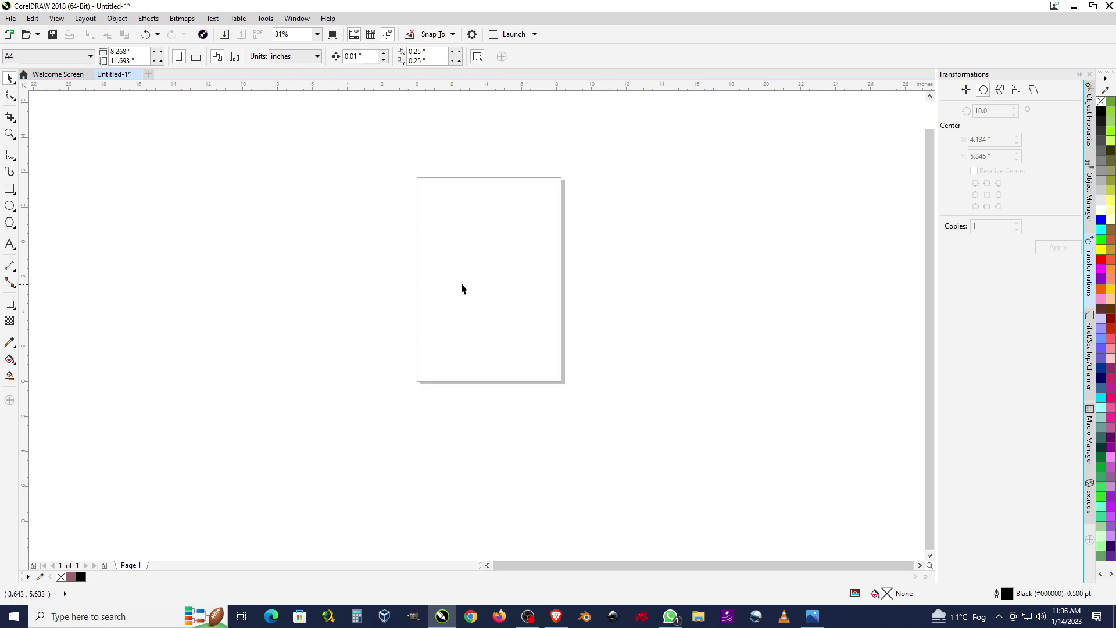
Draw a square about 4.66 inches wide on the page and add one copy rotated 10 degrees about its center.
scroll(454, 264, up, 4)
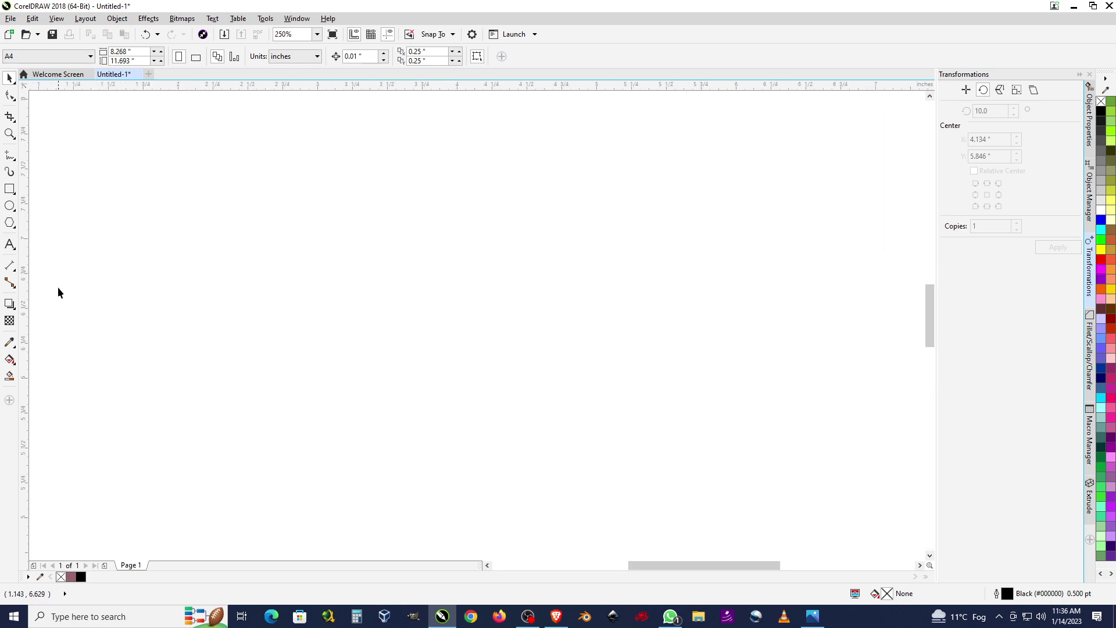
click(9, 207)
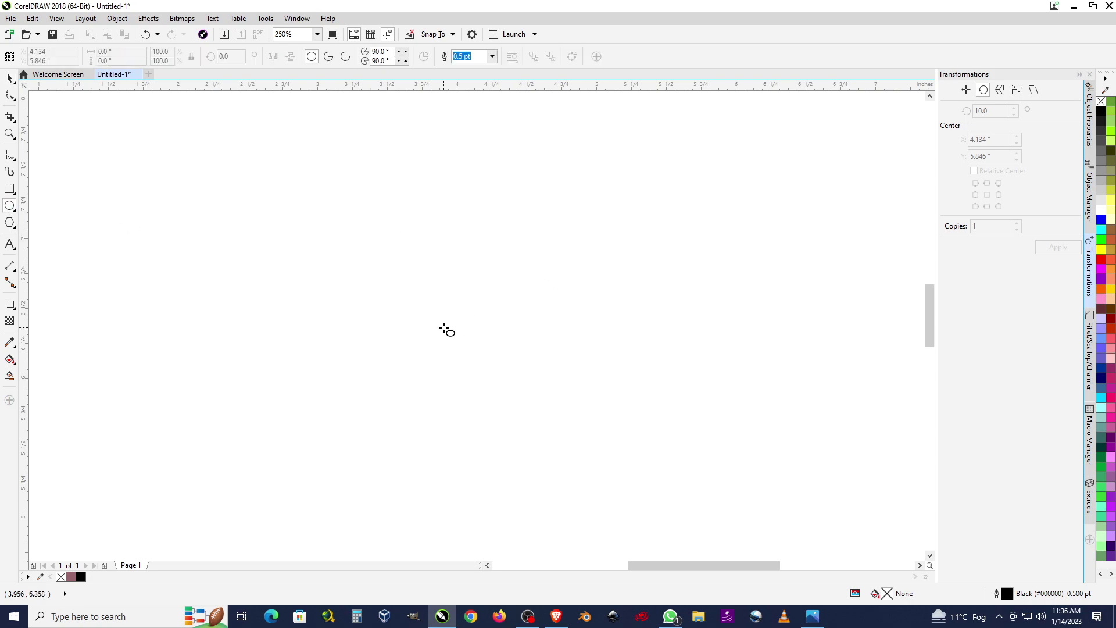
scroll(443, 326, down, 2)
scroll(442, 316, up, 2)
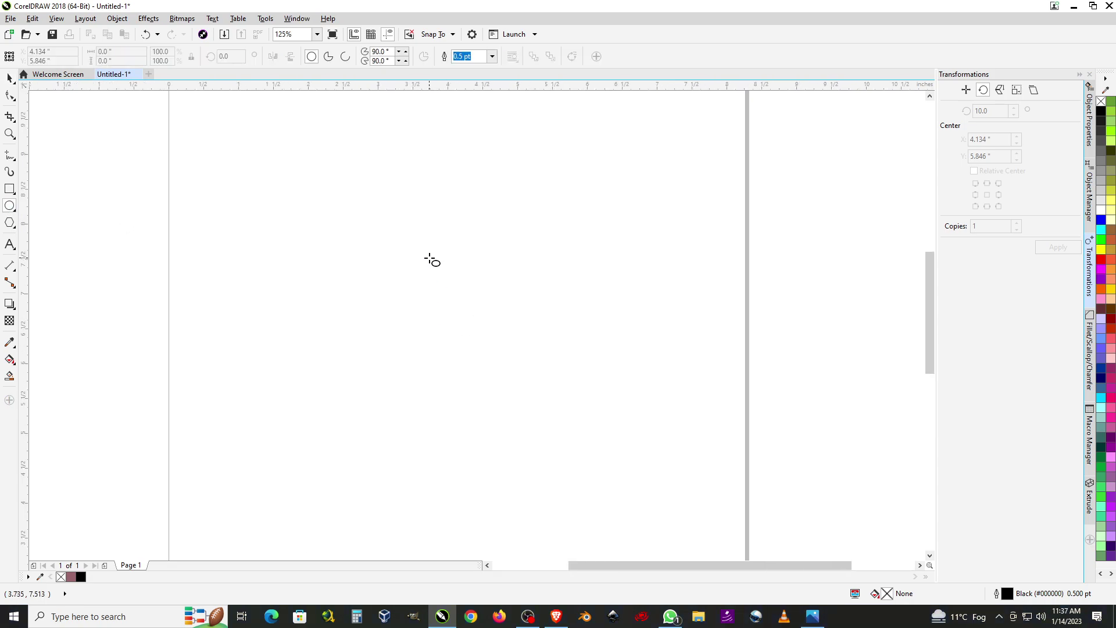
click(9, 189)
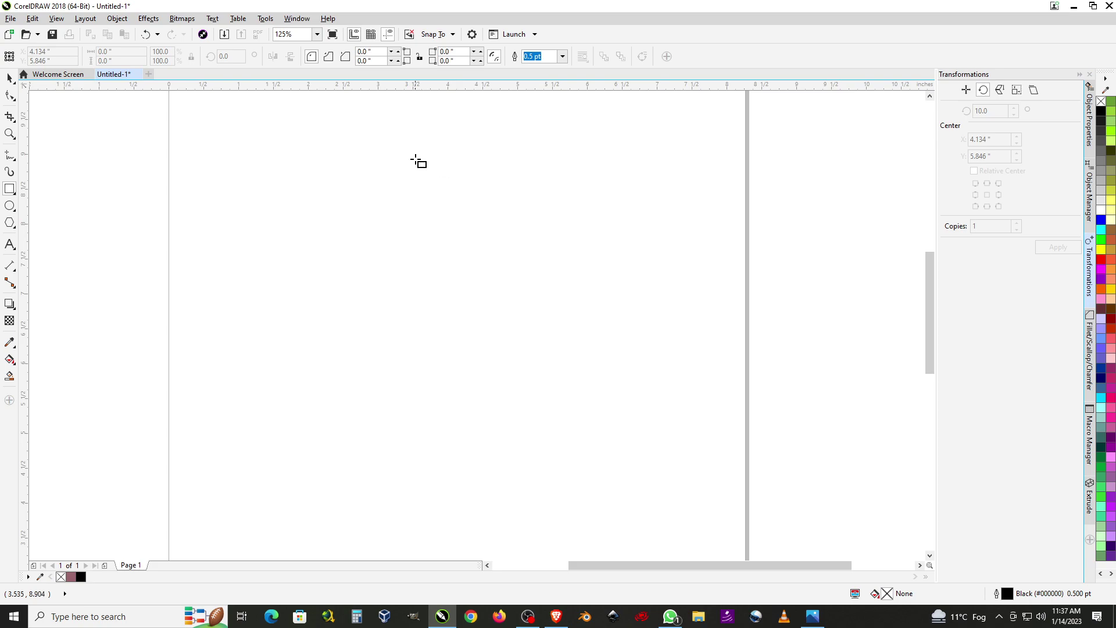
drag(298, 153, 623, 479)
click(9, 78)
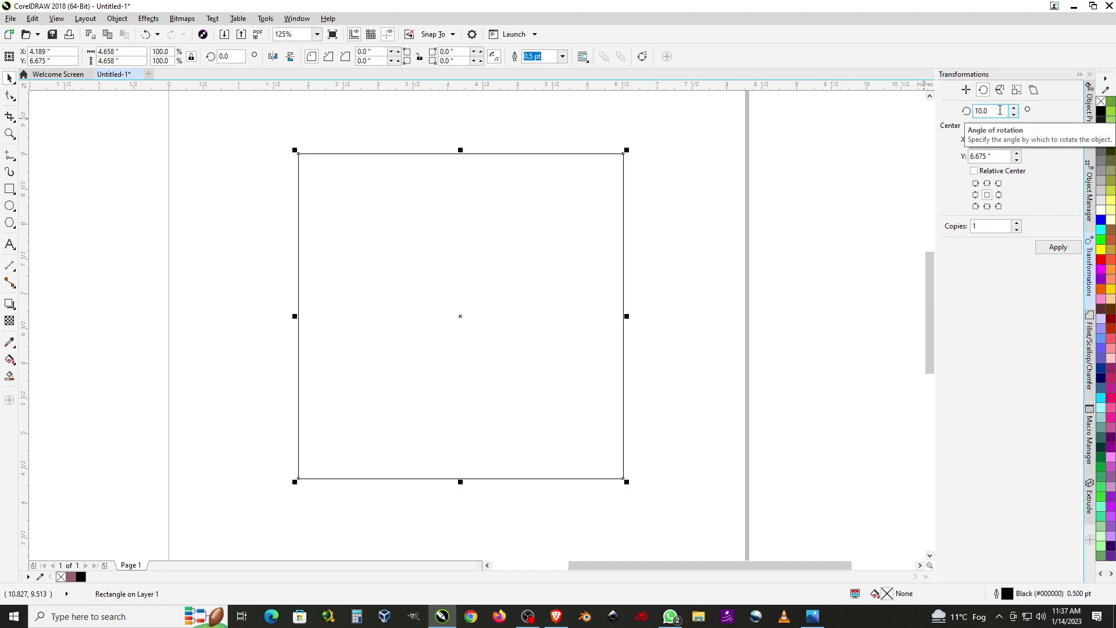
click(1058, 247)
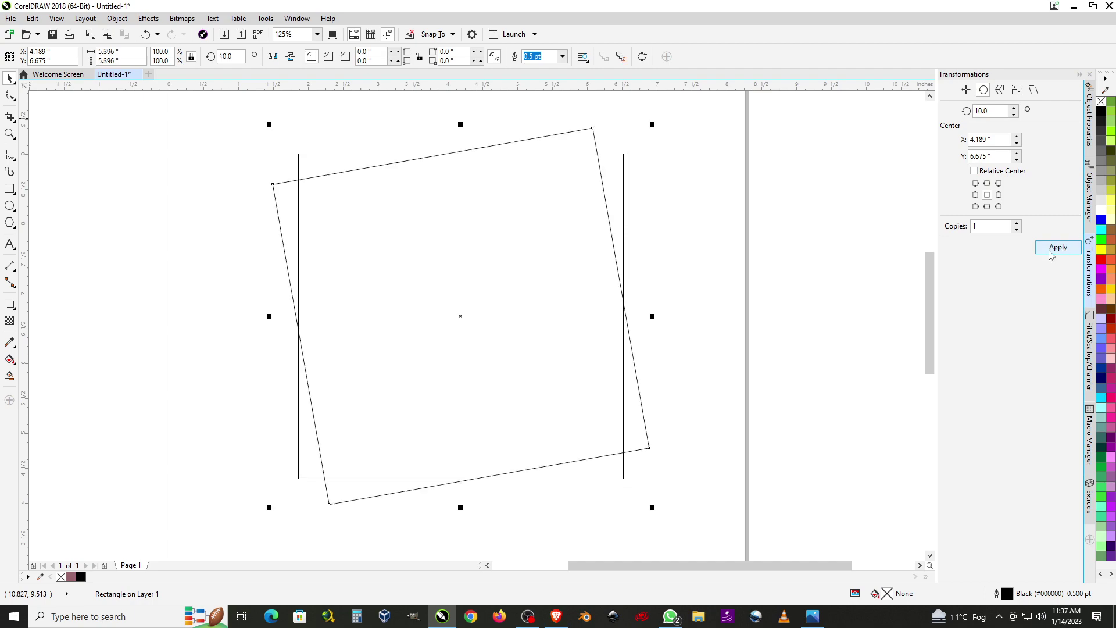
Smart-fill the narrow wedge where the rotated square extends past the original's right side, and move the filled wedge off the page.
click(9, 375)
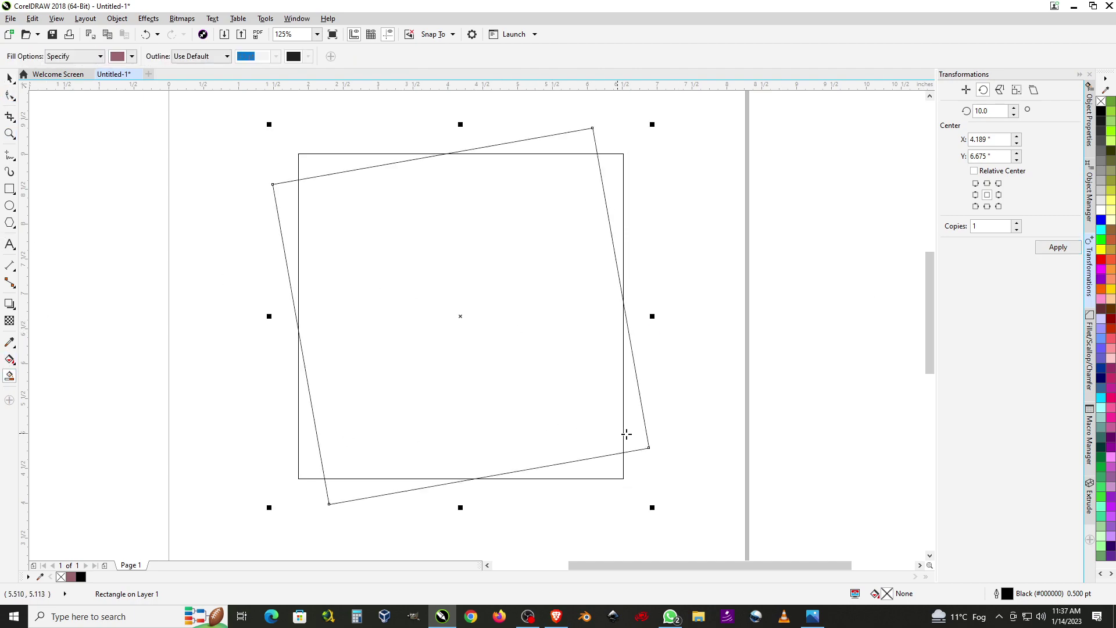
click(630, 434)
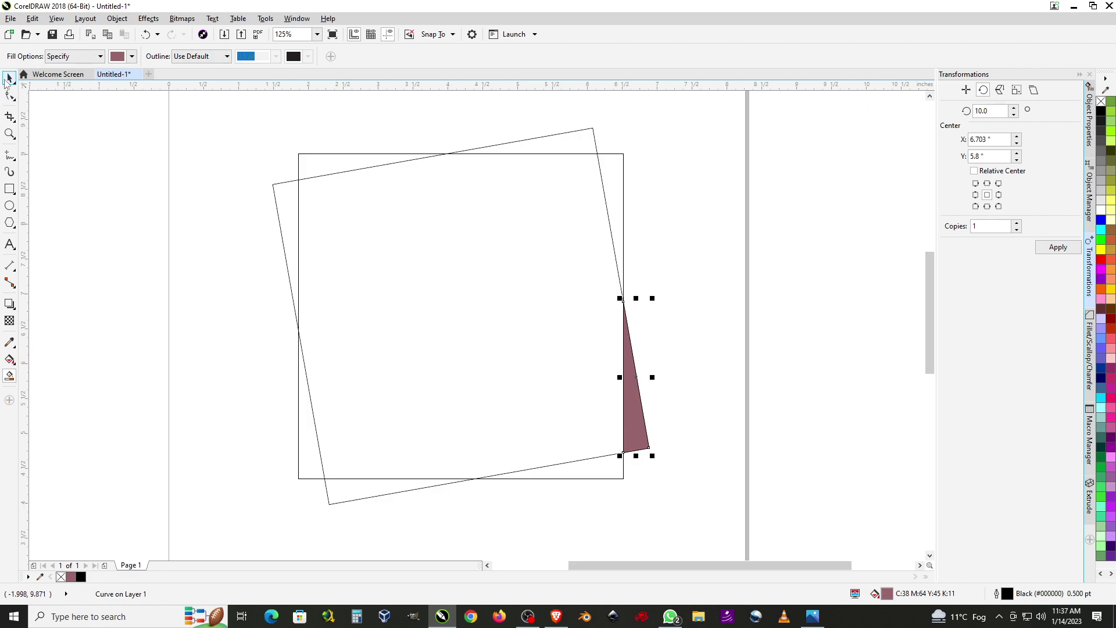
click(10, 78)
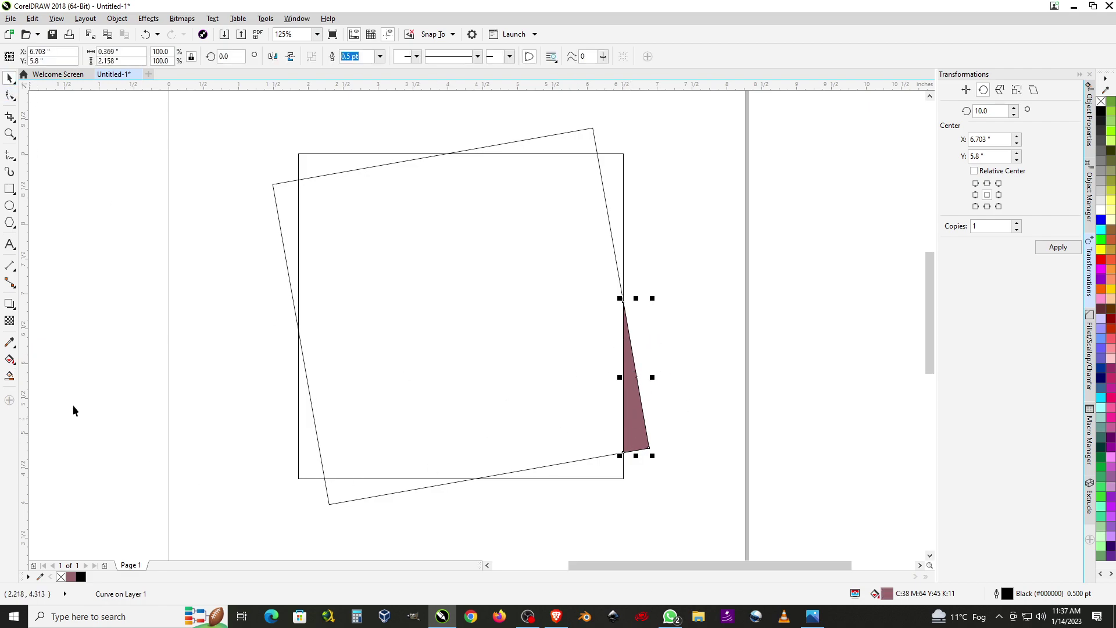
drag(636, 424, 805, 419)
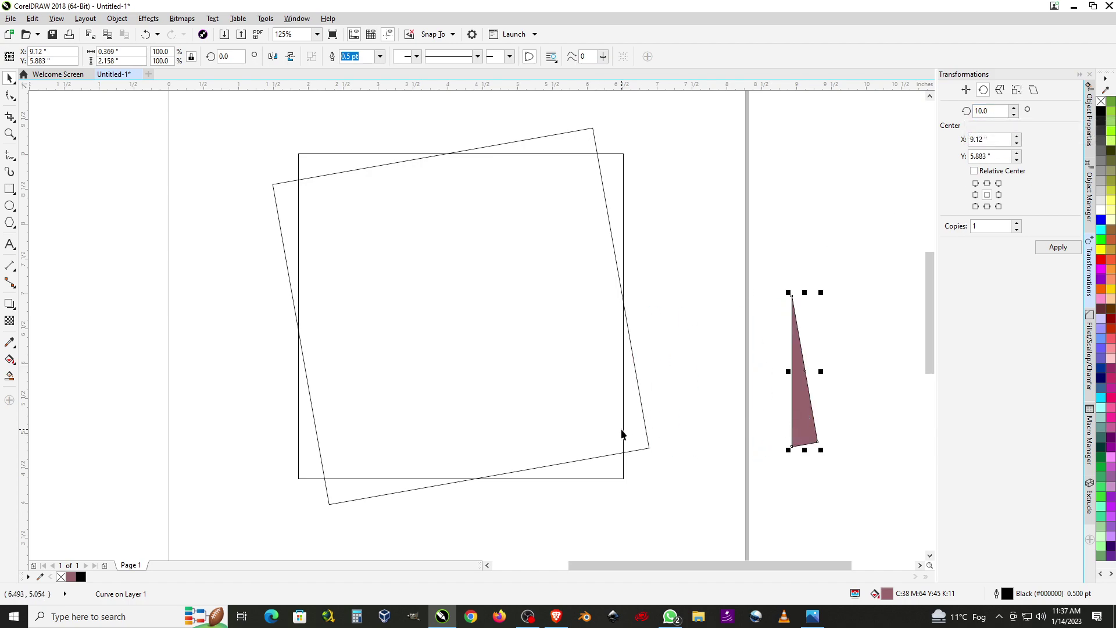
Delete both overlapping squares and move the filled wedge back to the middle of the page.
drag(213, 113, 635, 466)
drag(684, 510, 684, 510)
key(Delete)
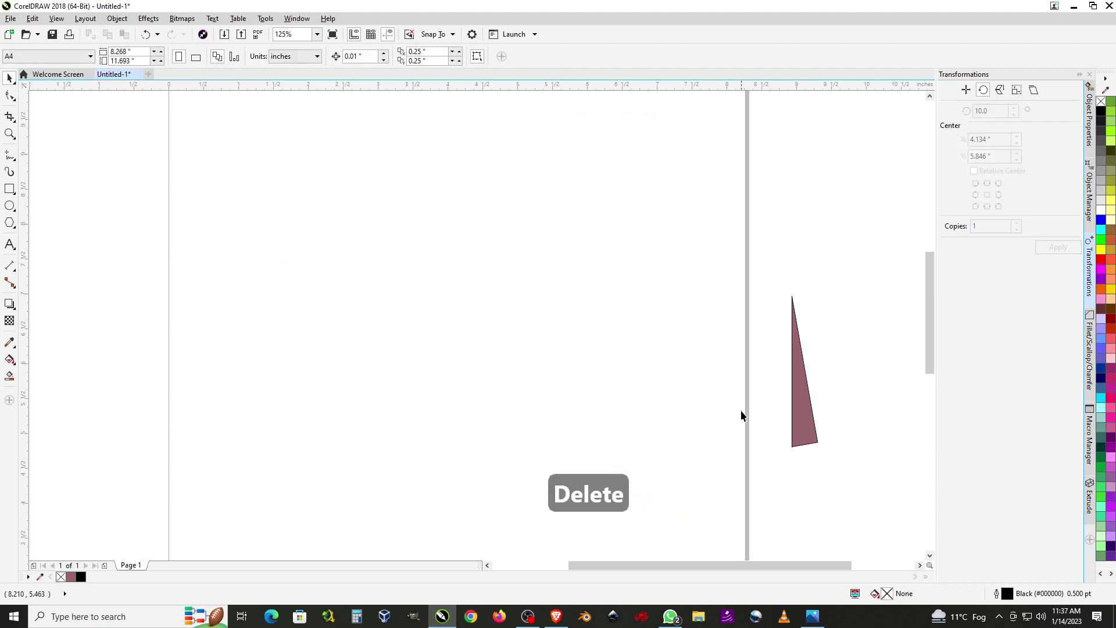
drag(792, 435, 489, 397)
scroll(478, 295, up, 2)
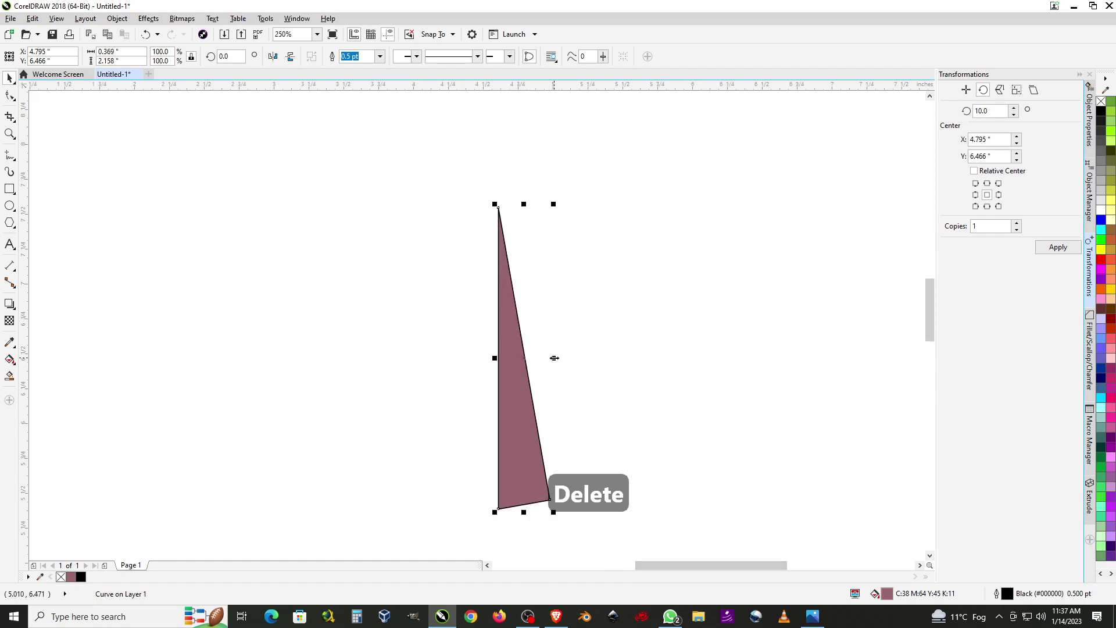
Try making mirrored copies of the wedge across its vertical edge, and delete each copy.
drag(554, 358, 459, 396)
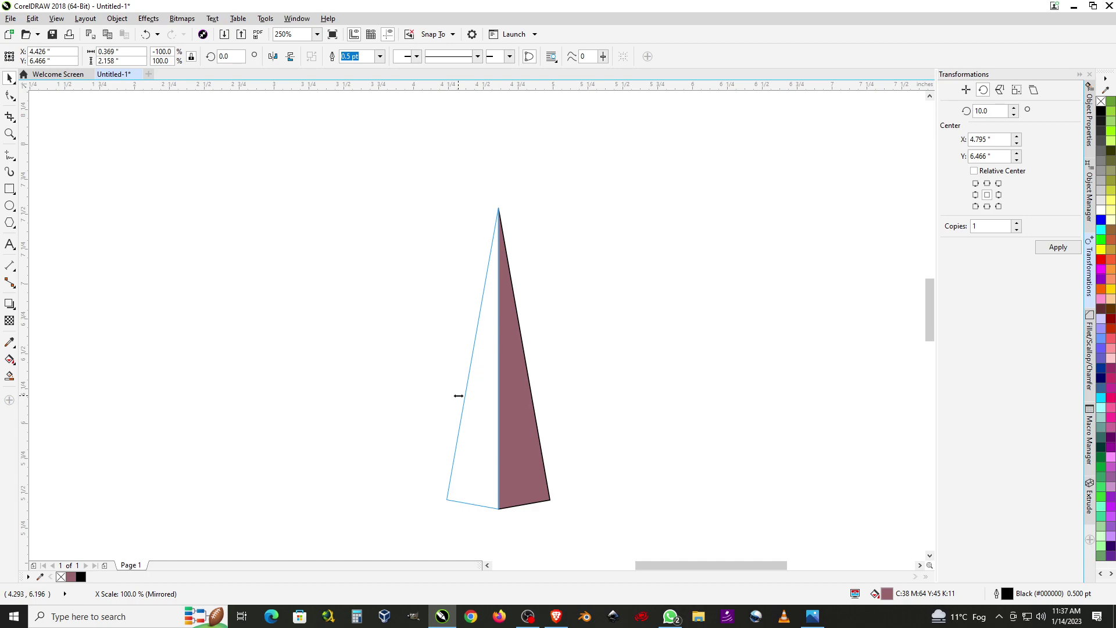
drag(459, 396, 625, 388)
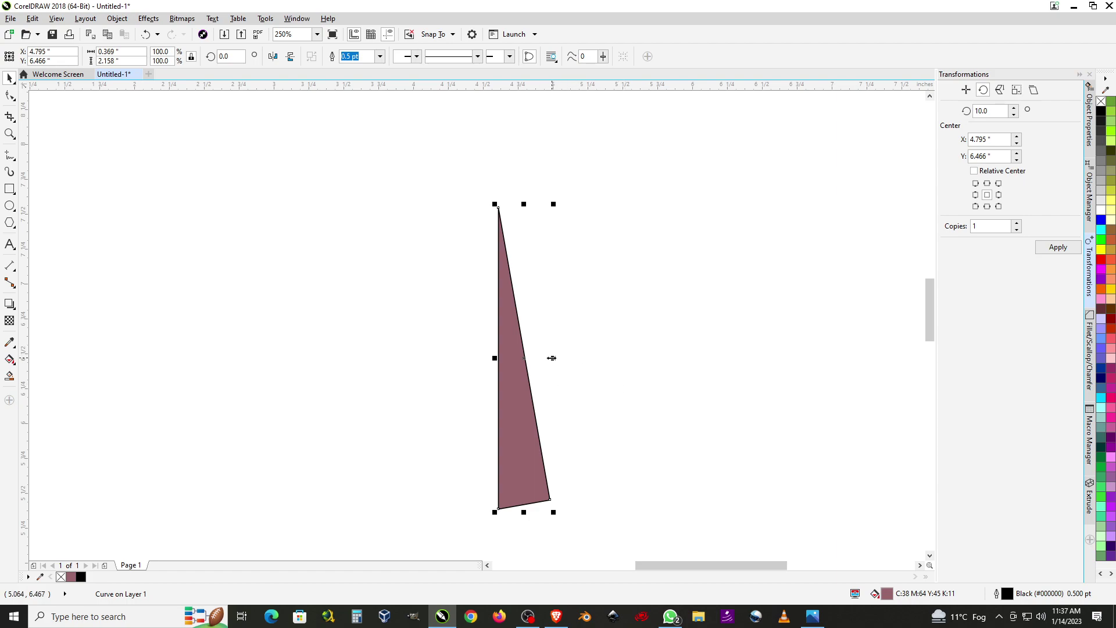
drag(551, 358, 289, 391)
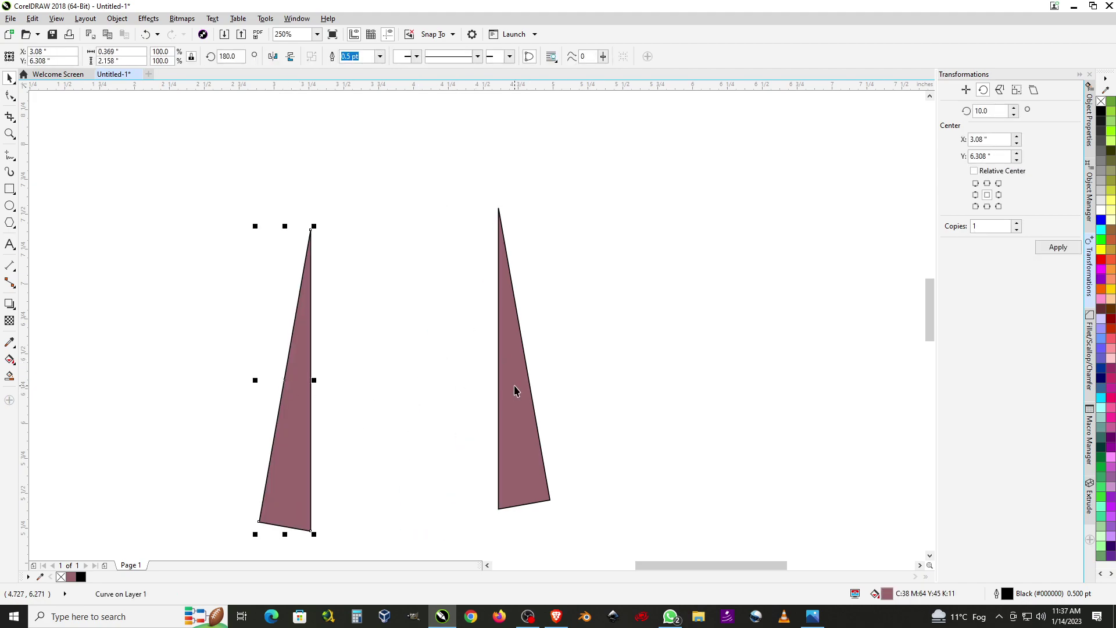
key(Delete)
click(517, 378)
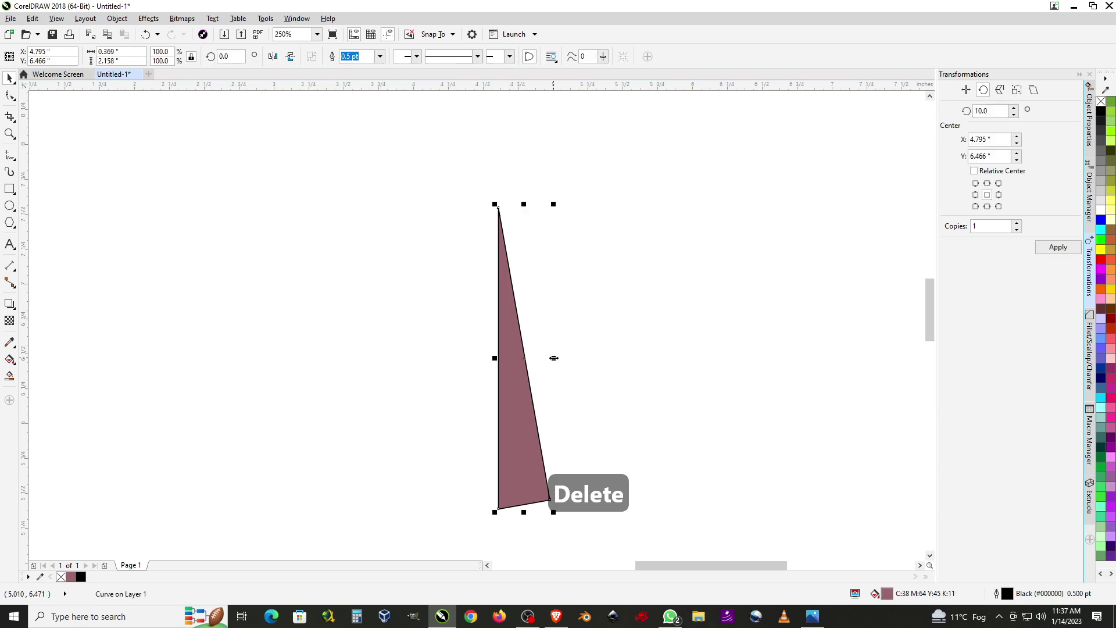
drag(554, 358, 478, 358)
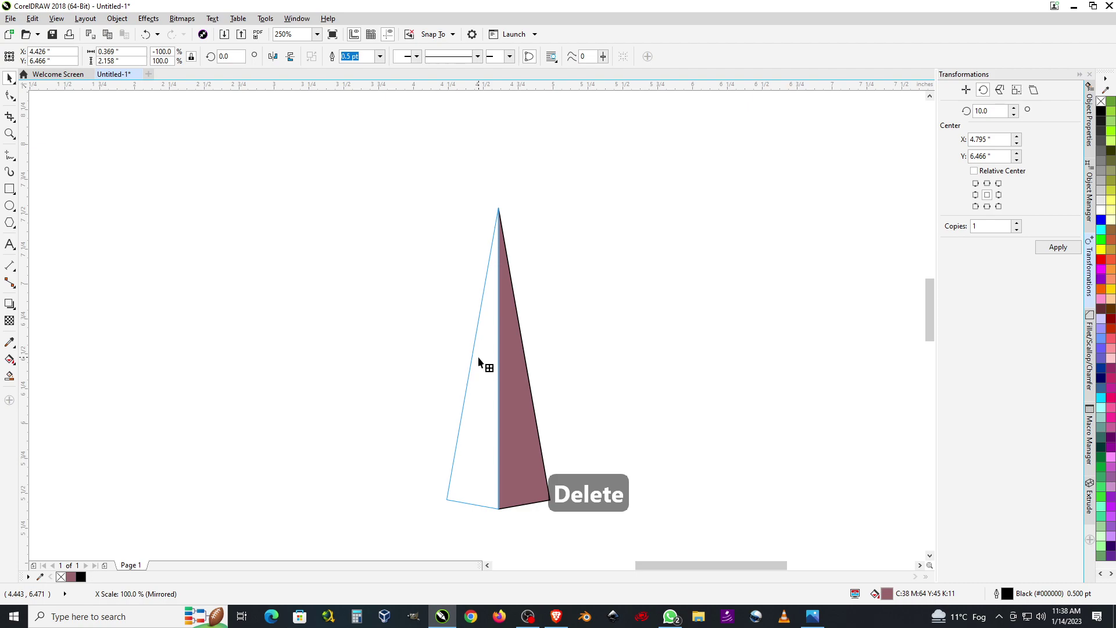
drag(478, 358, 479, 357)
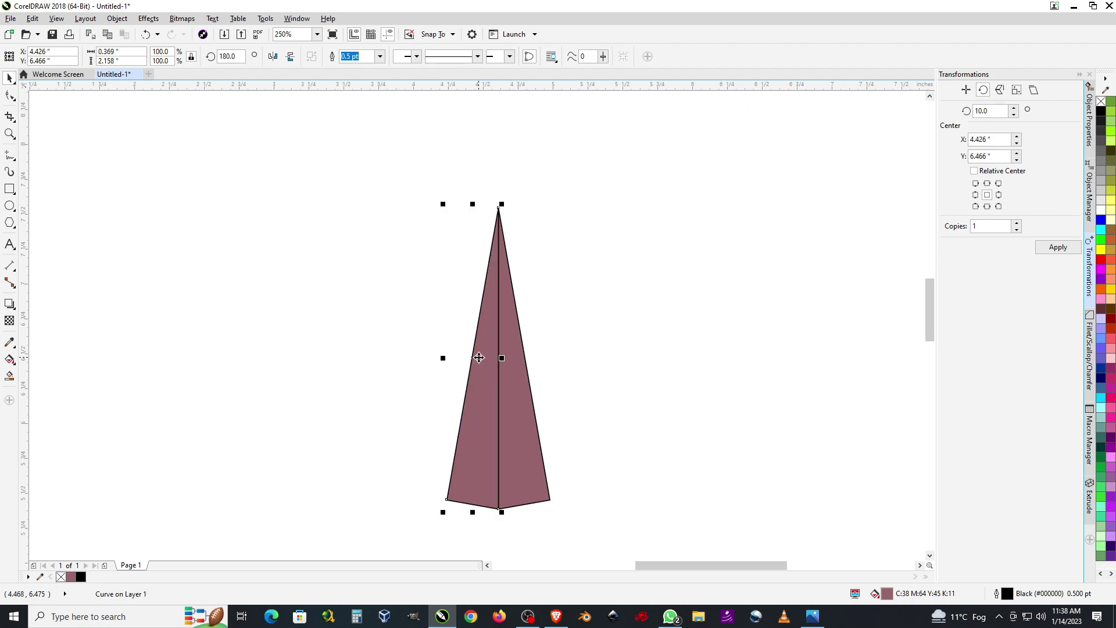
key(Delete)
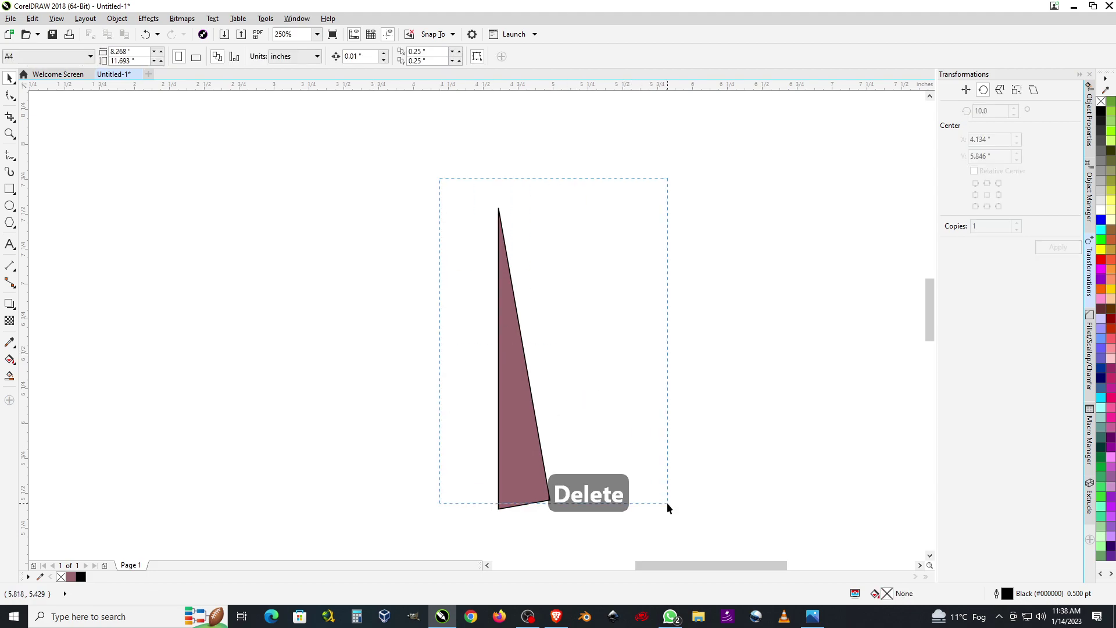
Remove the fill from the wedge so only its black outline is left.
drag(668, 502, 685, 531)
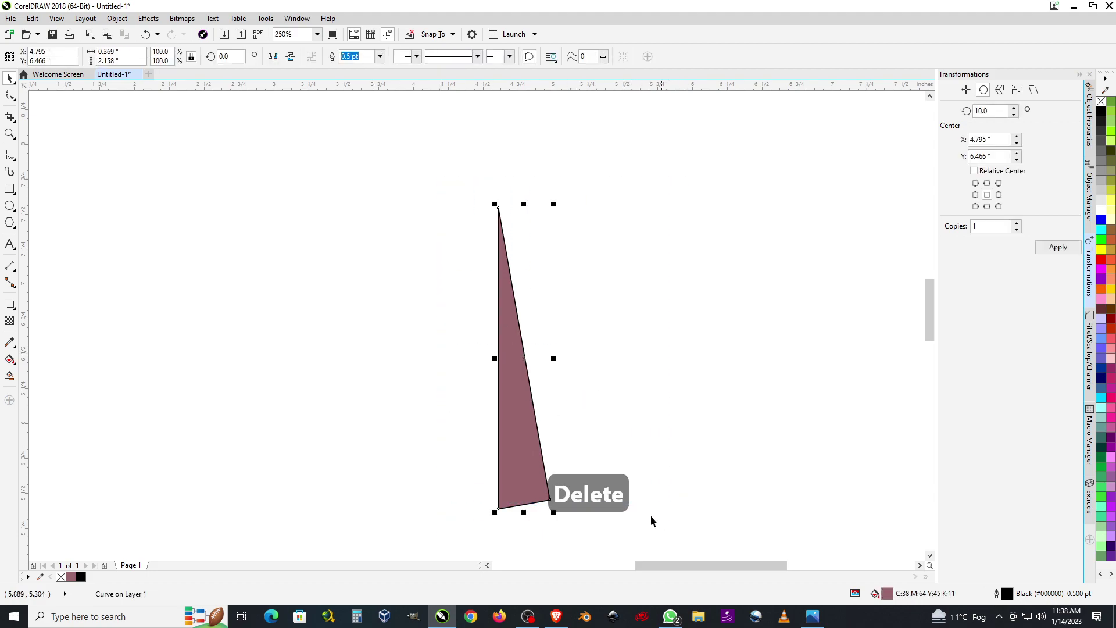
click(1109, 104)
click(1101, 101)
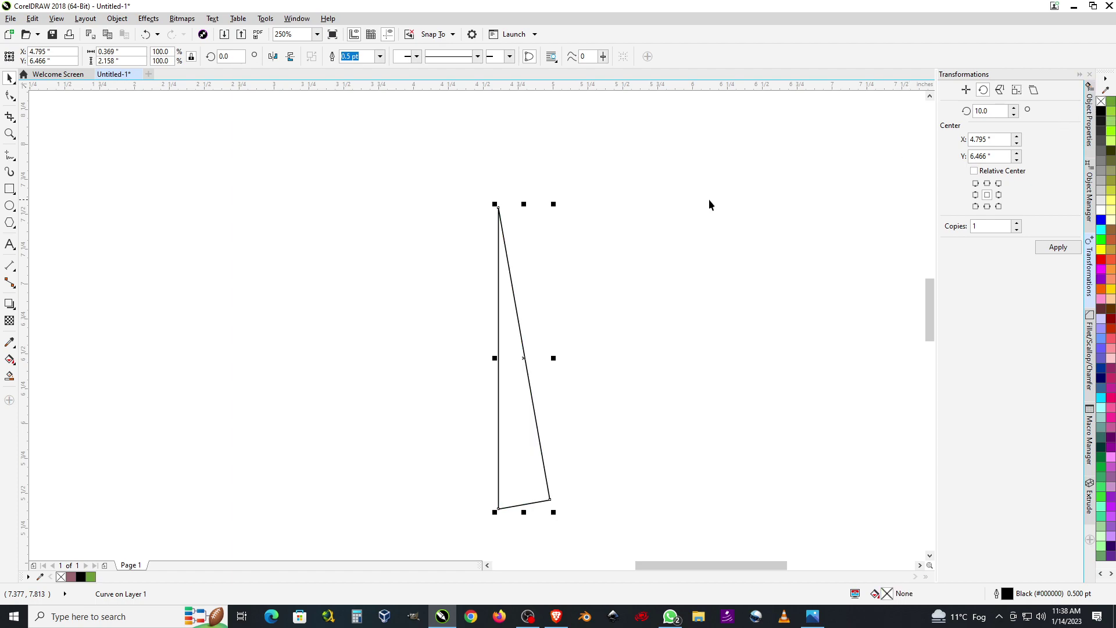
scroll(709, 204, down, 2)
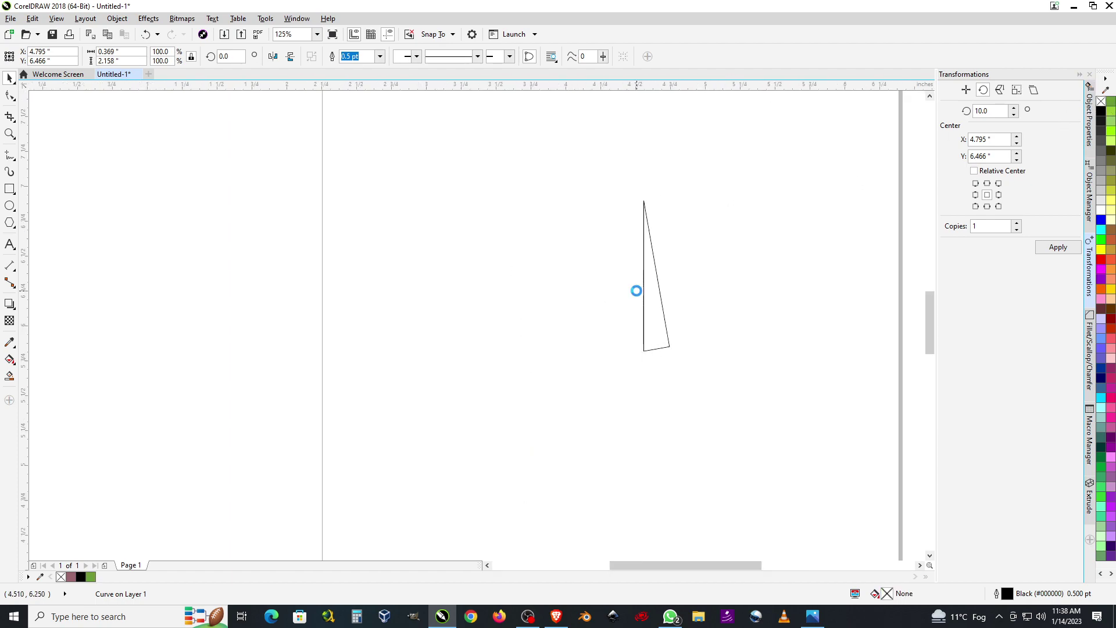
scroll(646, 316, up, 3)
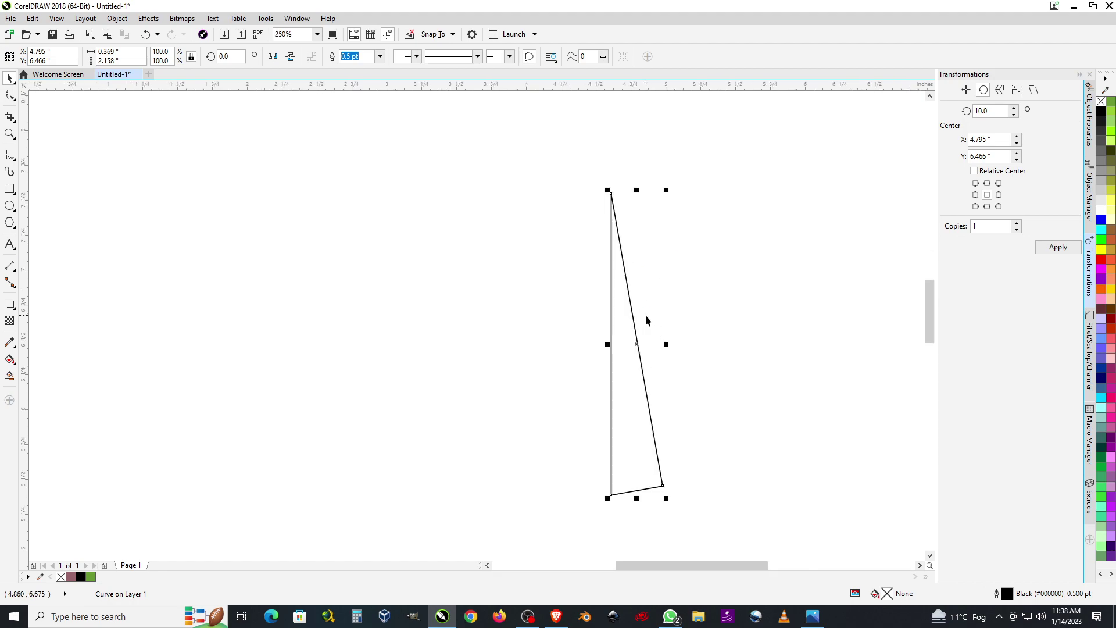
click(692, 299)
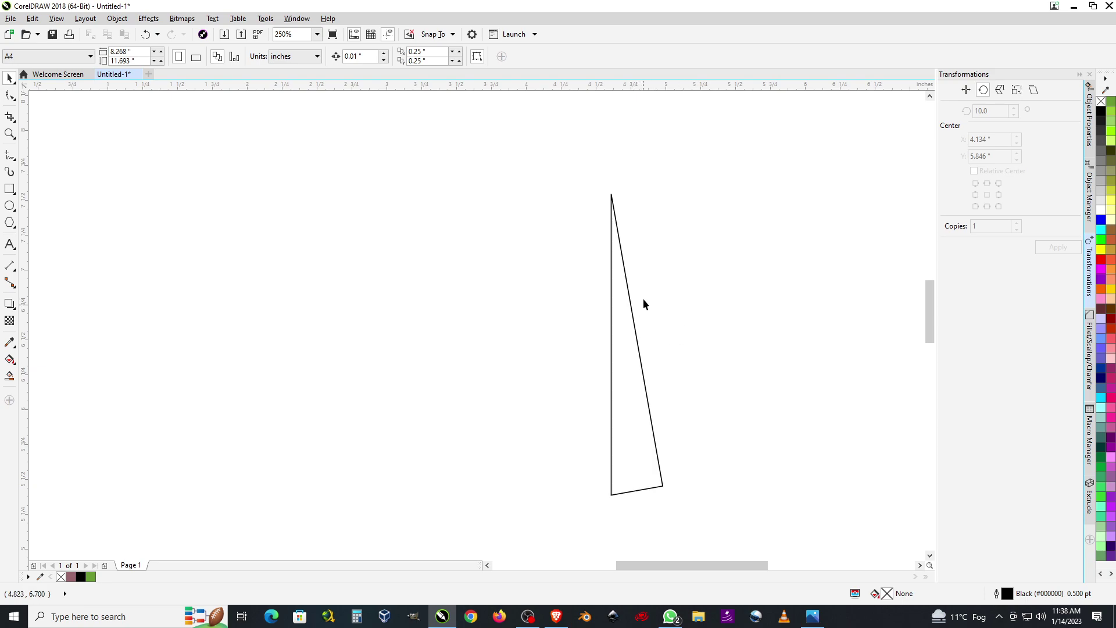
Draw a circle about 0.083 inch in diameter and snap its center to the wedge's top vertex.
click(9, 205)
drag(461, 229, 473, 240)
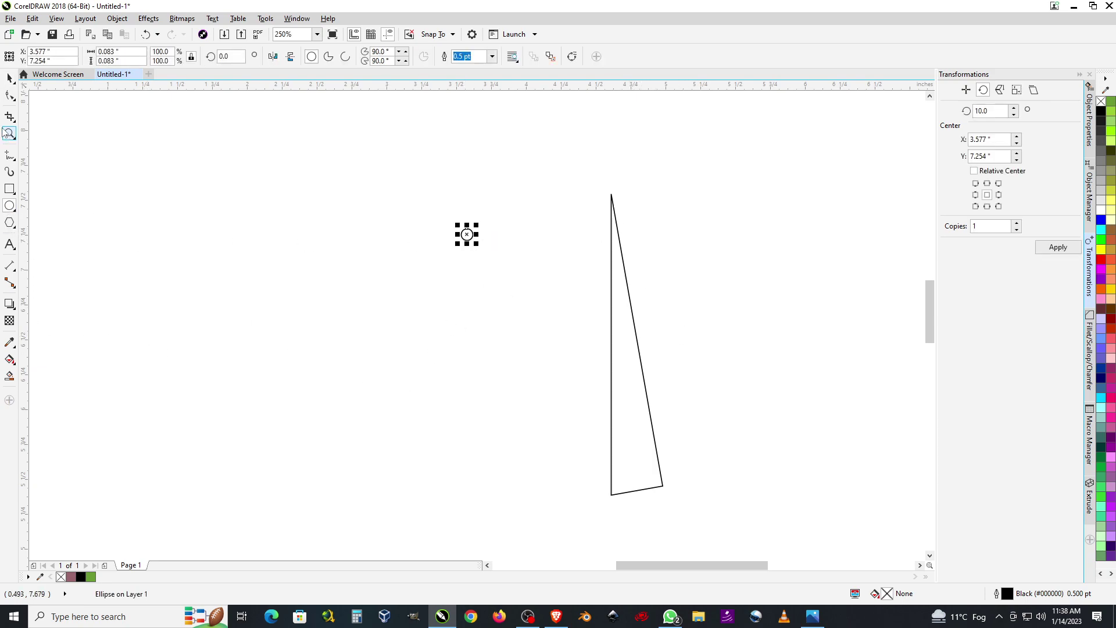
click(9, 78)
scroll(580, 187, up, 2)
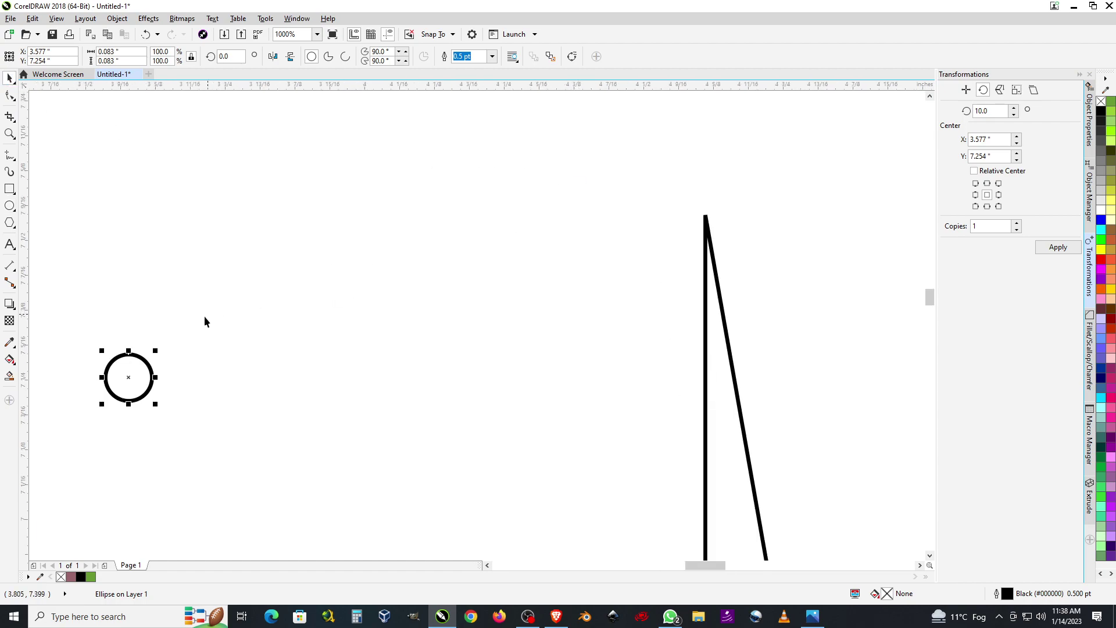
drag(129, 377, 707, 221)
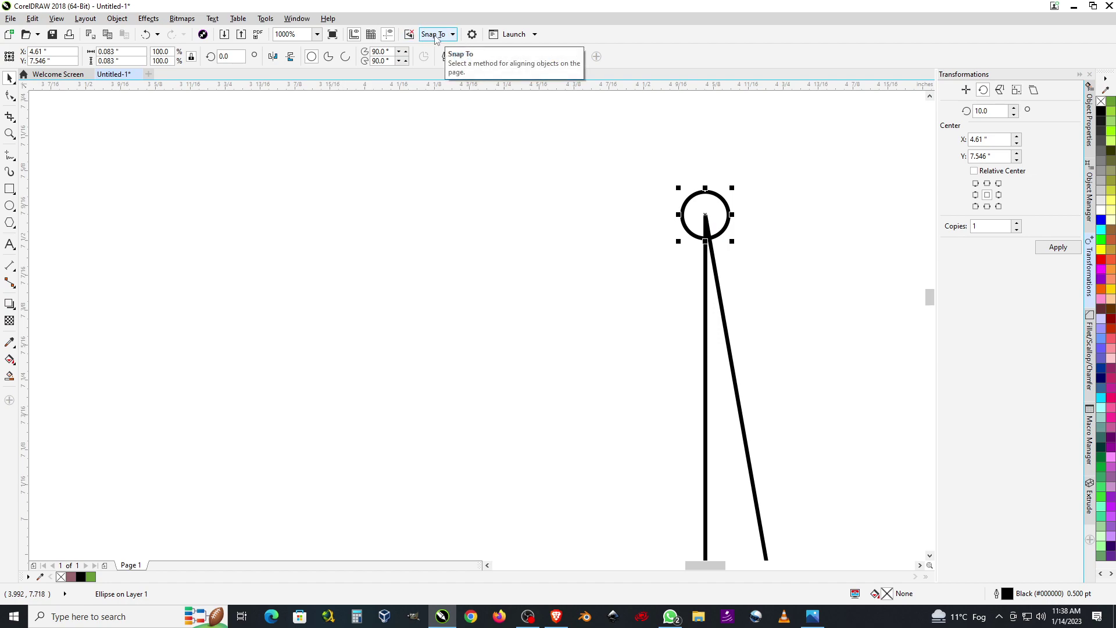
right_click(620, 38)
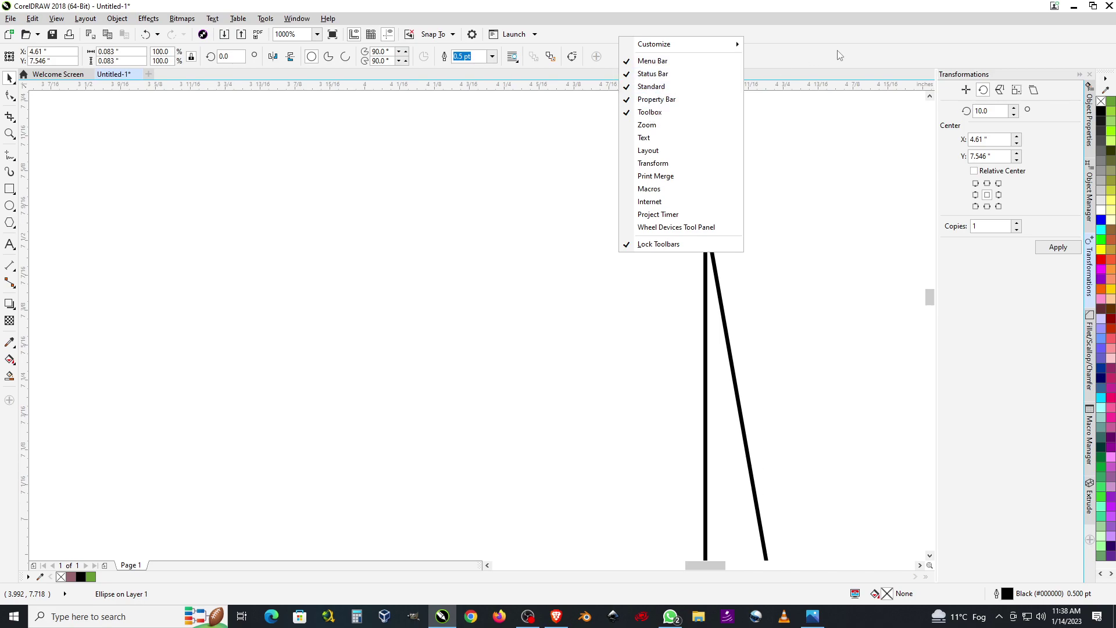
key(Escape)
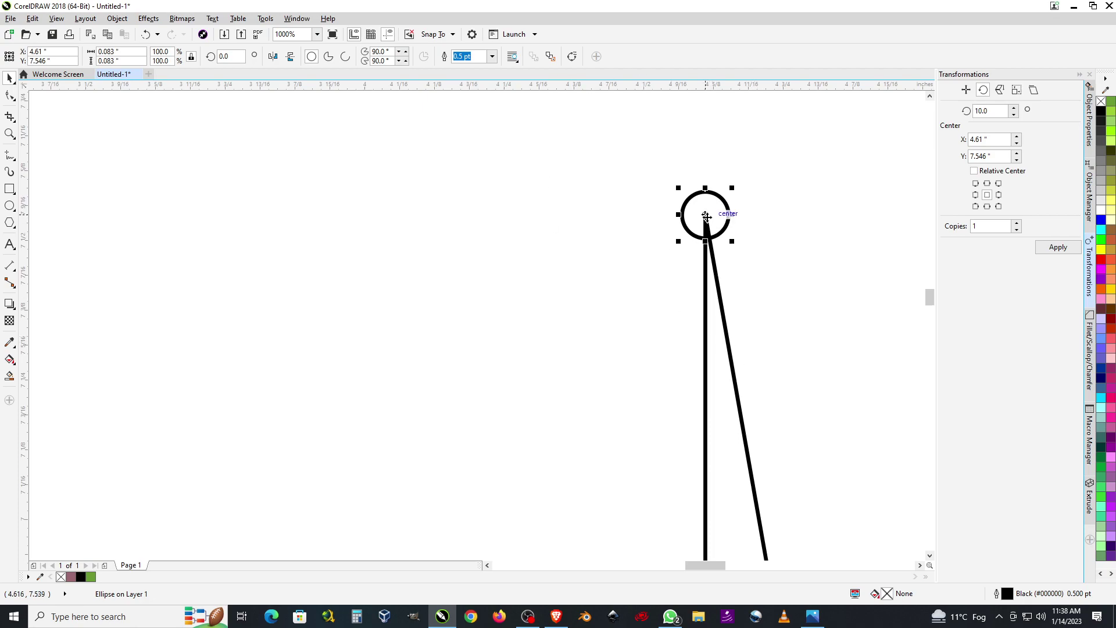
drag(706, 215, 706, 218)
Copy the circle straight down the wedge's vertical edge, placing the copy's center on the edge near its lower end.
scroll(569, 238, down, 4)
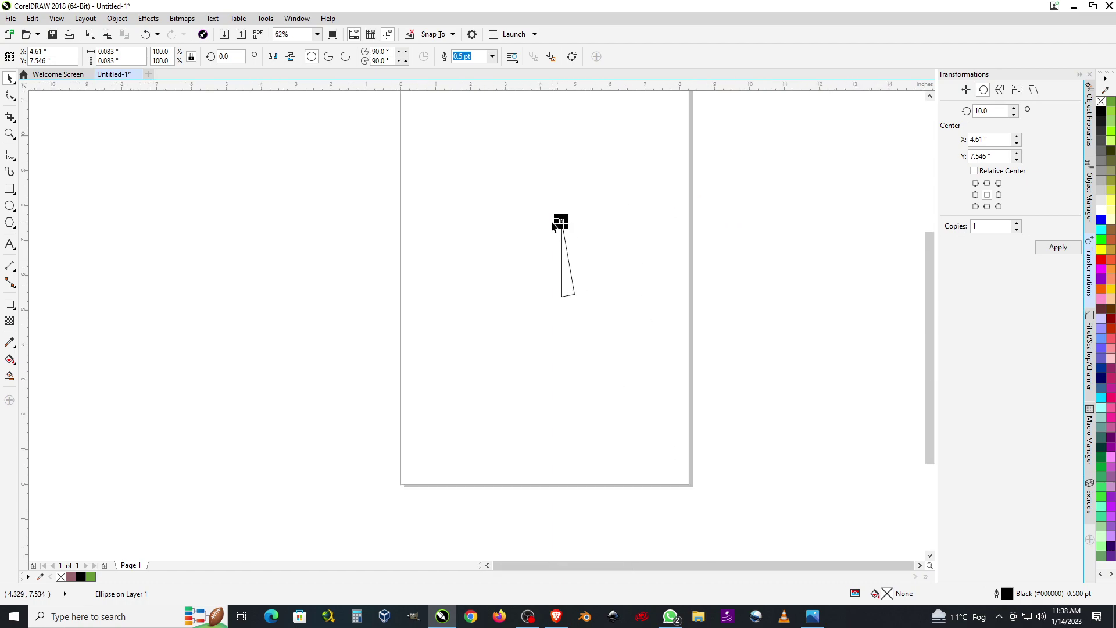
scroll(561, 238, up, 2)
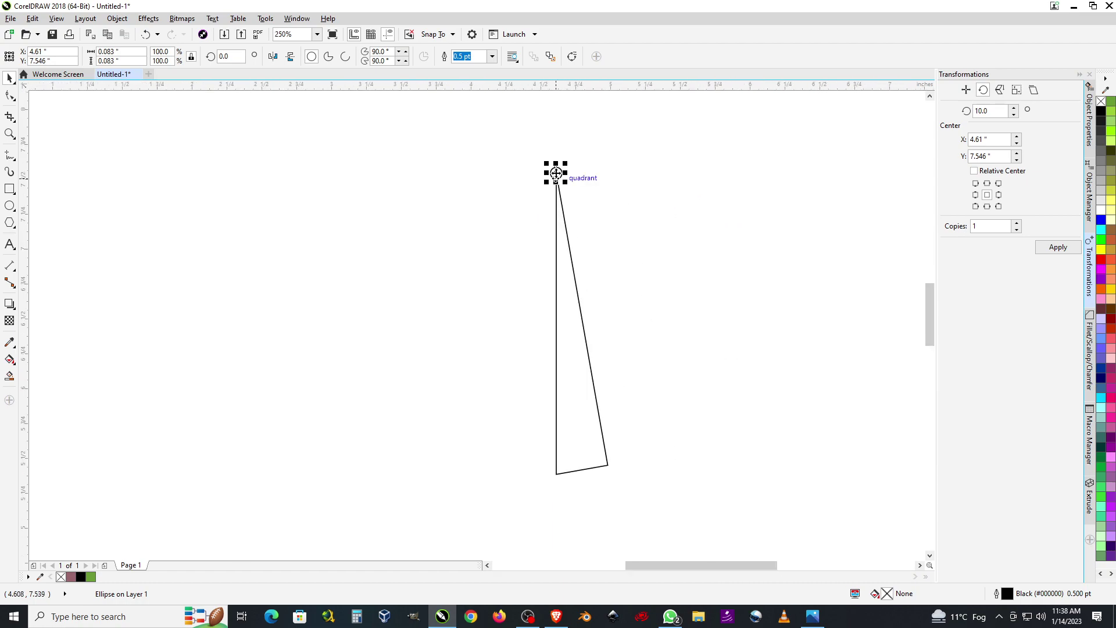
drag(557, 173, 557, 458)
scroll(557, 457, up, 6)
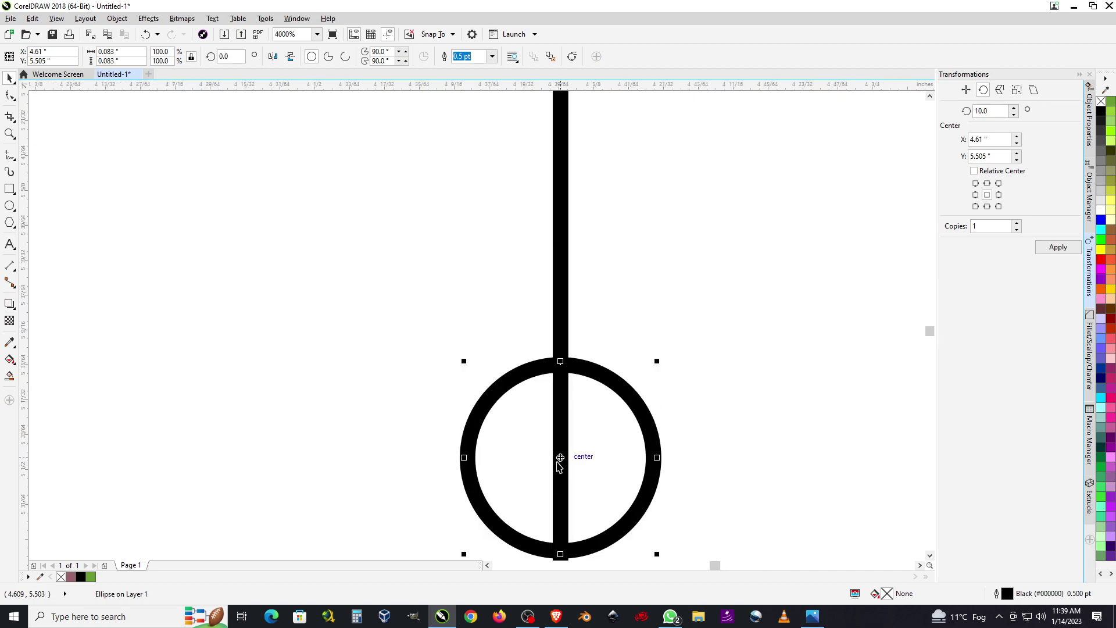
scroll(557, 465, down, 6)
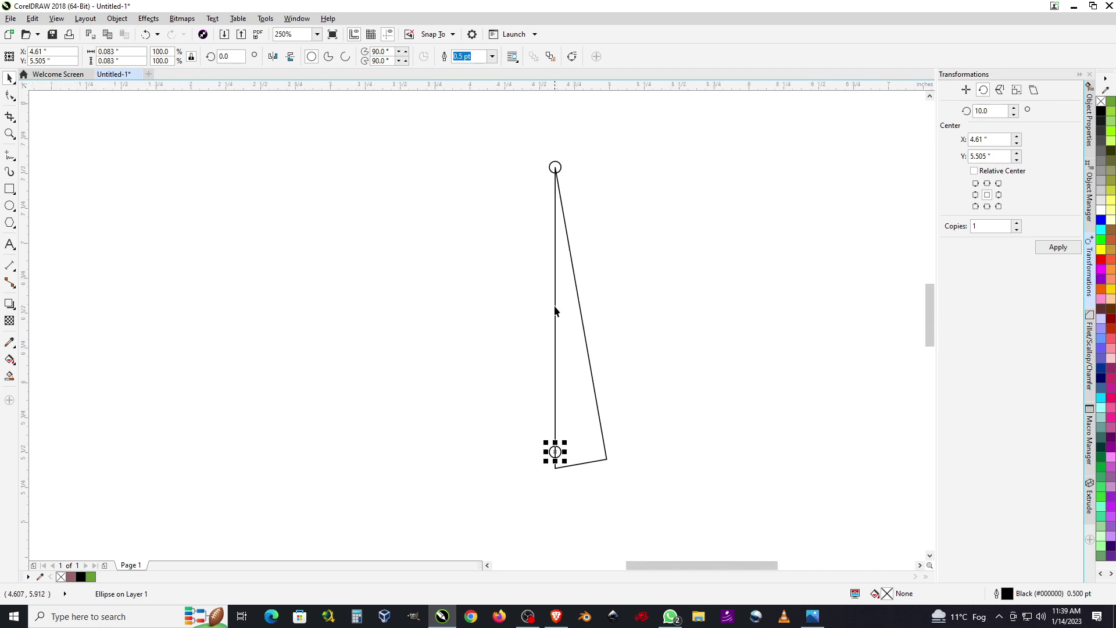
Scale the circle at the wedge's top vertex about its center to about 0.042 inch in diameter.
scroll(557, 164, up, 3)
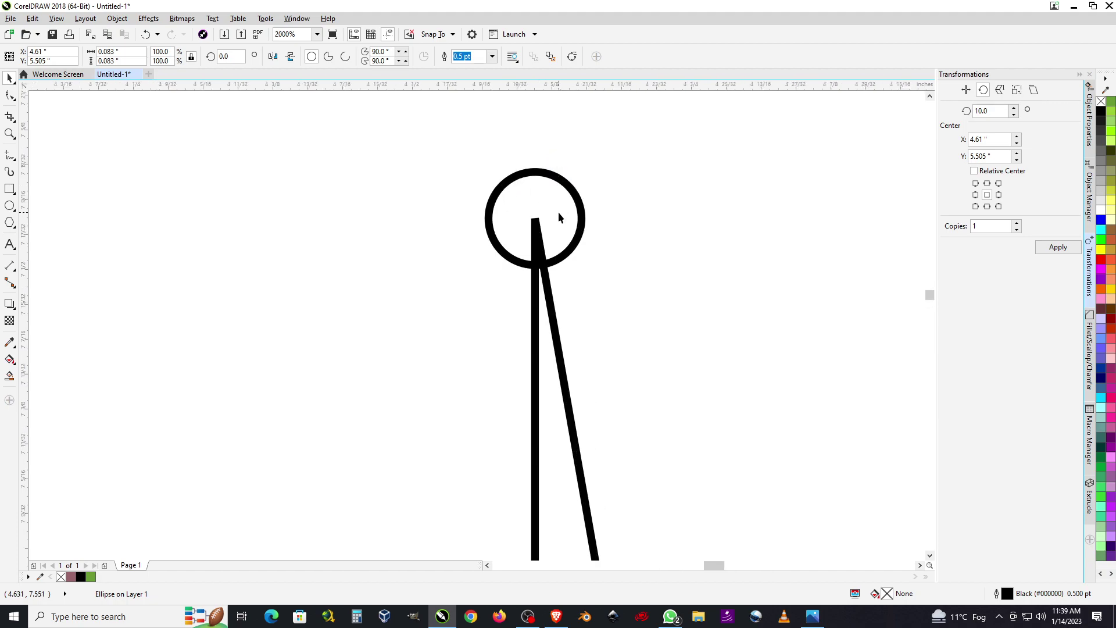
drag(587, 266, 561, 266)
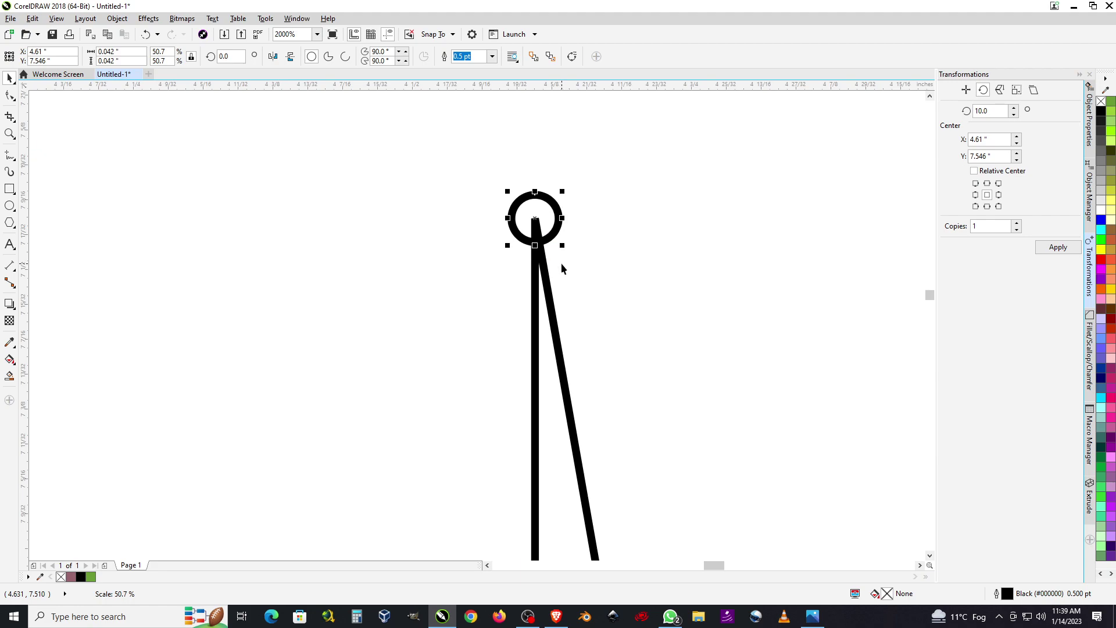
Copy the small circle at the wedge's top vertex down the vertical edge, keeping its center on the edge just below the vertex.
scroll(605, 185, down, 2)
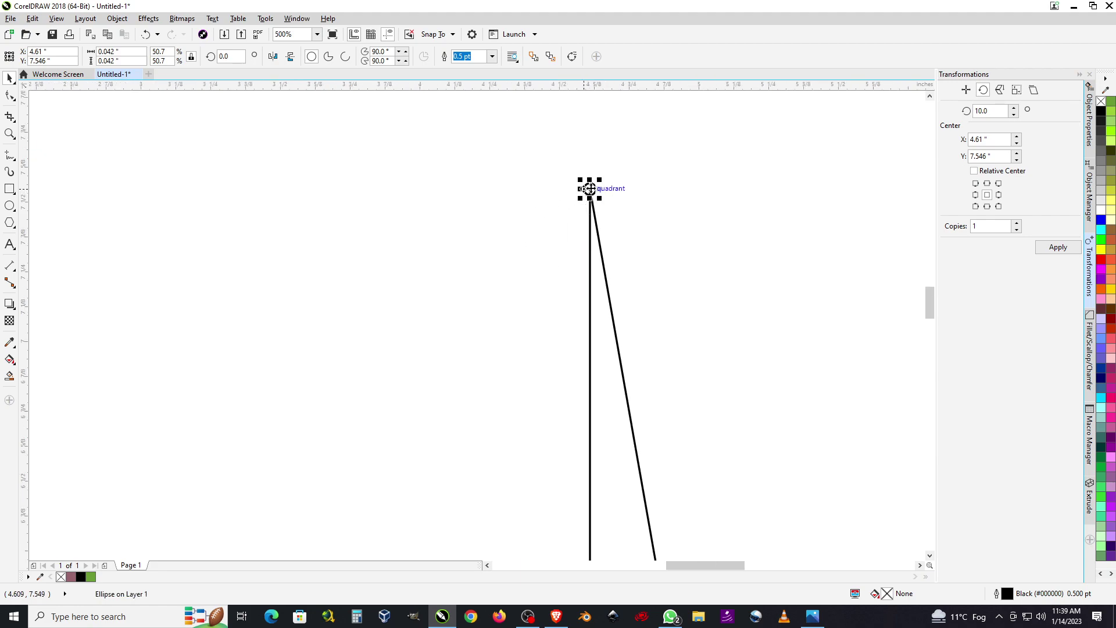
drag(589, 189, 590, 233)
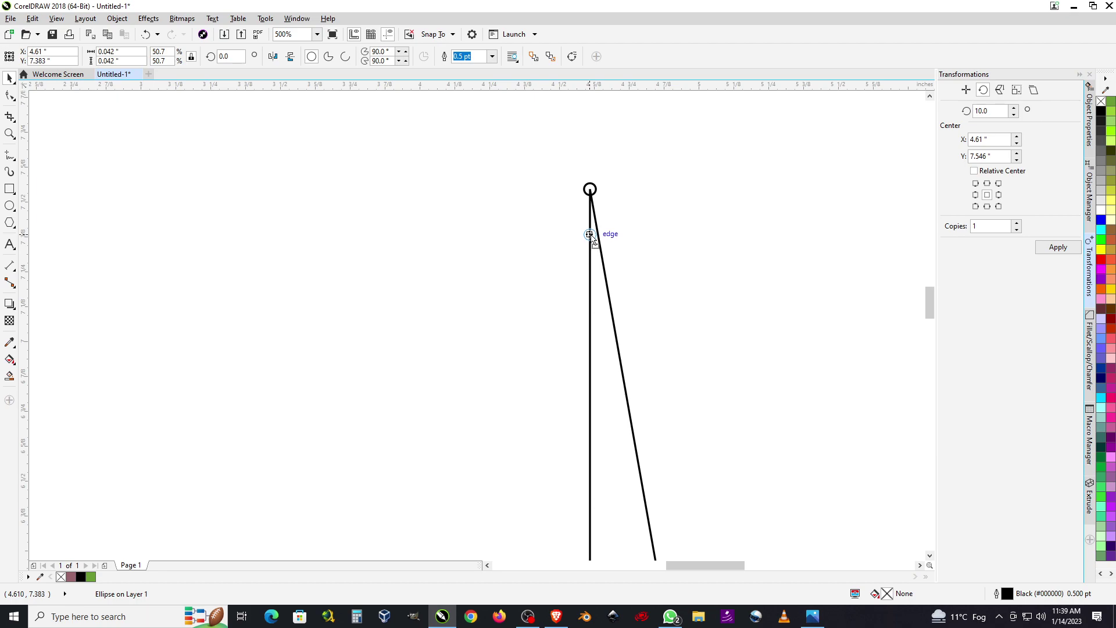
drag(589, 234, 589, 238)
click(682, 239)
Copy the small circle from the vertical edge onto the slanted edge, centering it at about X 4.648, Y 7.329 inches.
scroll(604, 242, up, 3)
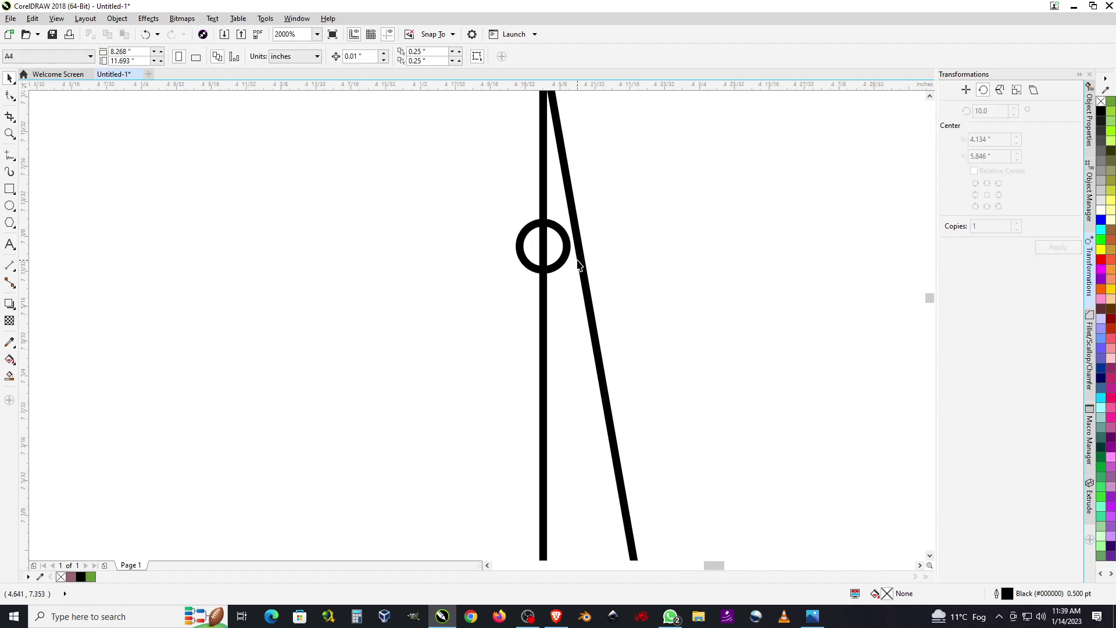
drag(570, 263, 586, 288)
scroll(598, 183, down, 2)
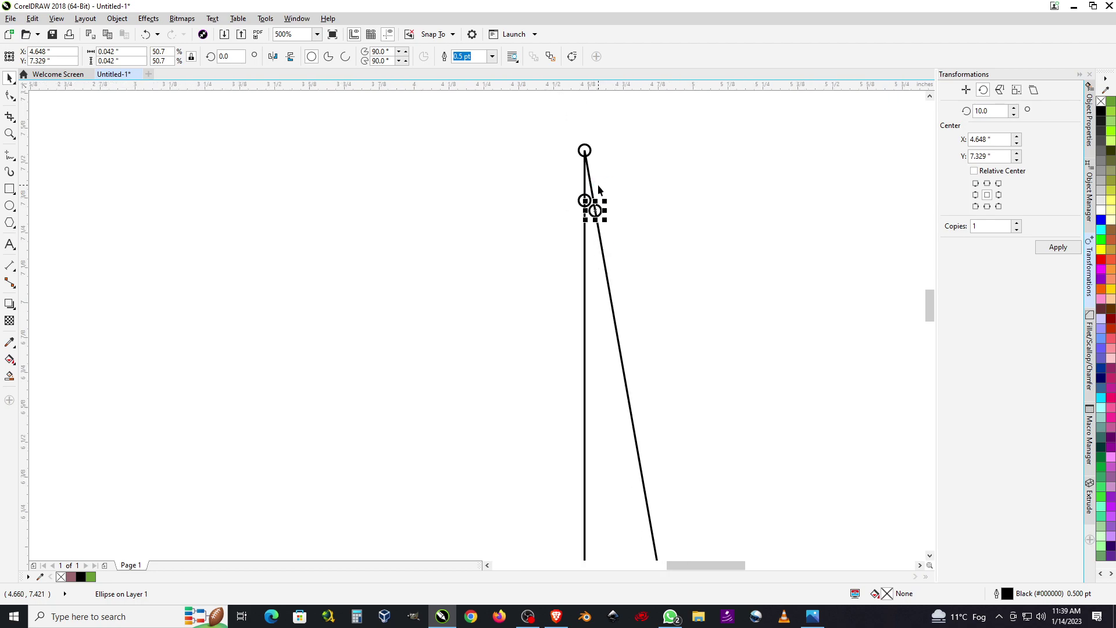
Copy the large circle from the lower end of the vertical edge onto the slanted edge, centered at about X 4.961, Y 5.554 inches.
scroll(598, 183, down, 2)
scroll(599, 189, up, 1)
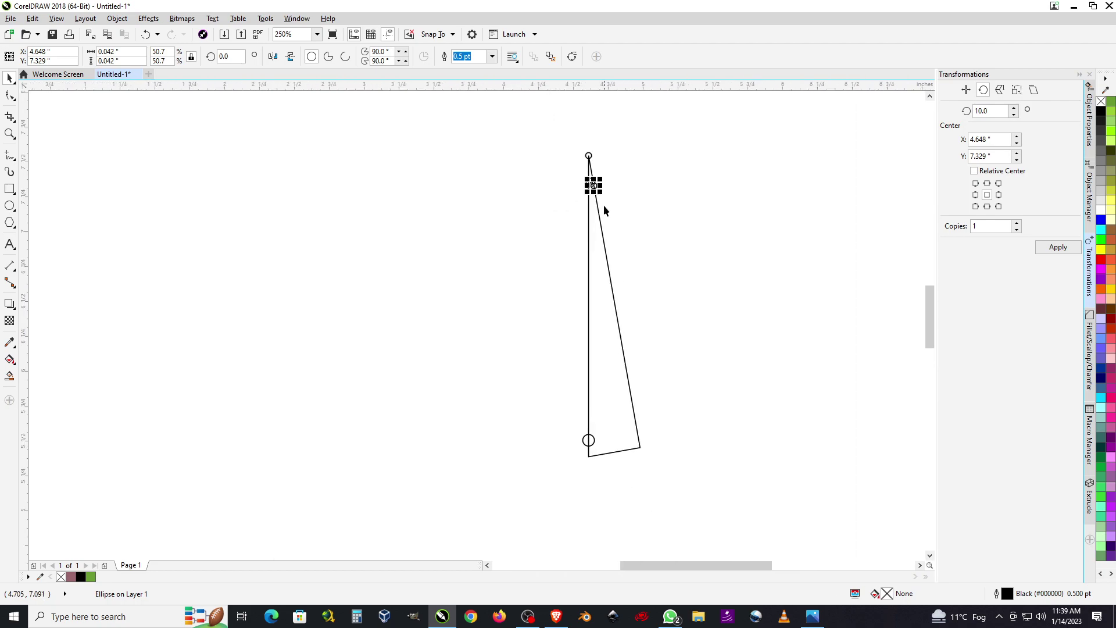
click(590, 444)
drag(589, 444, 638, 435)
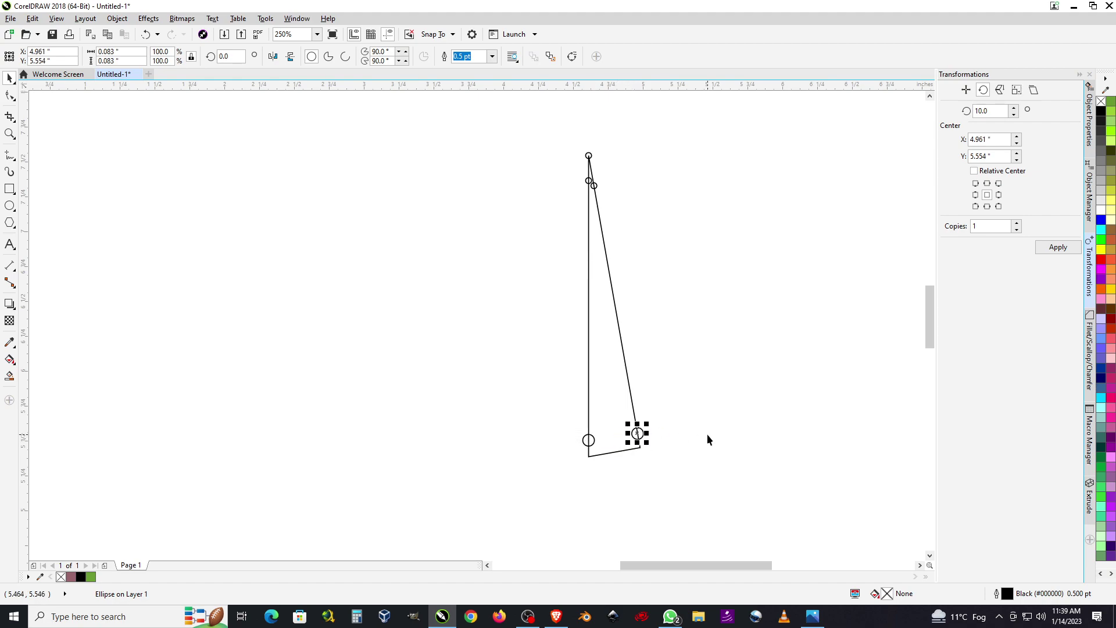
click(665, 462)
scroll(625, 444, up, 6)
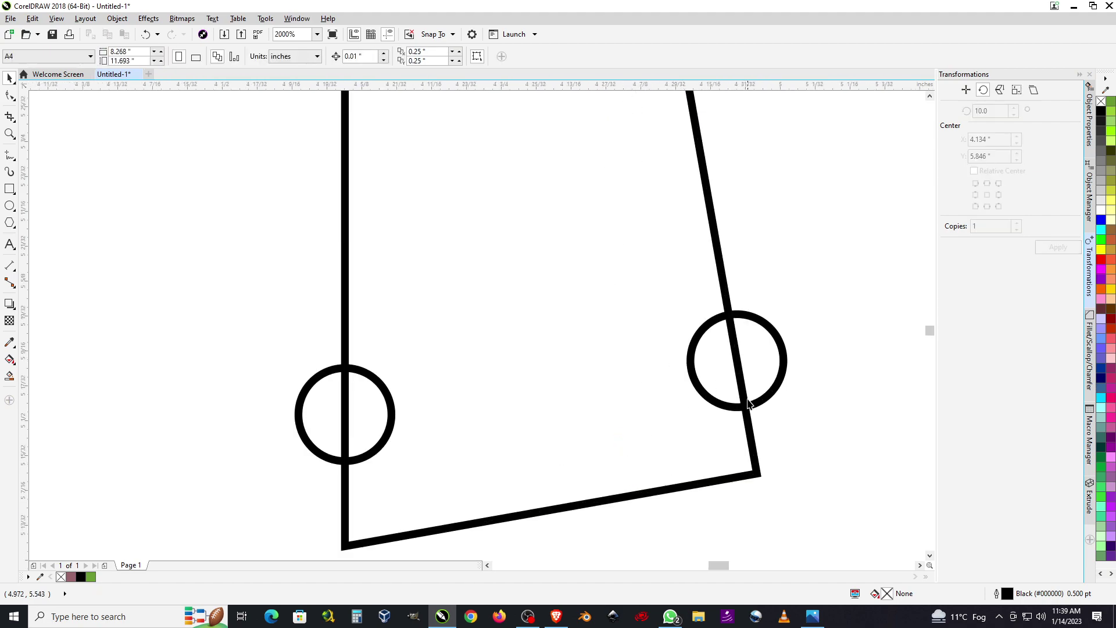
scroll(609, 437, down, 4)
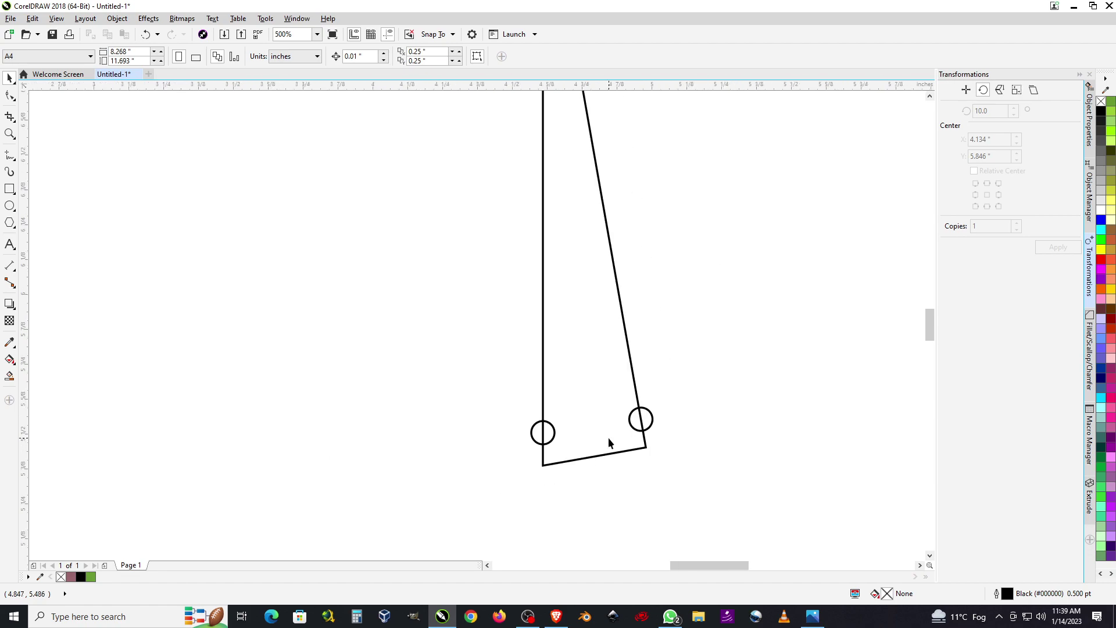
scroll(609, 437, down, 2)
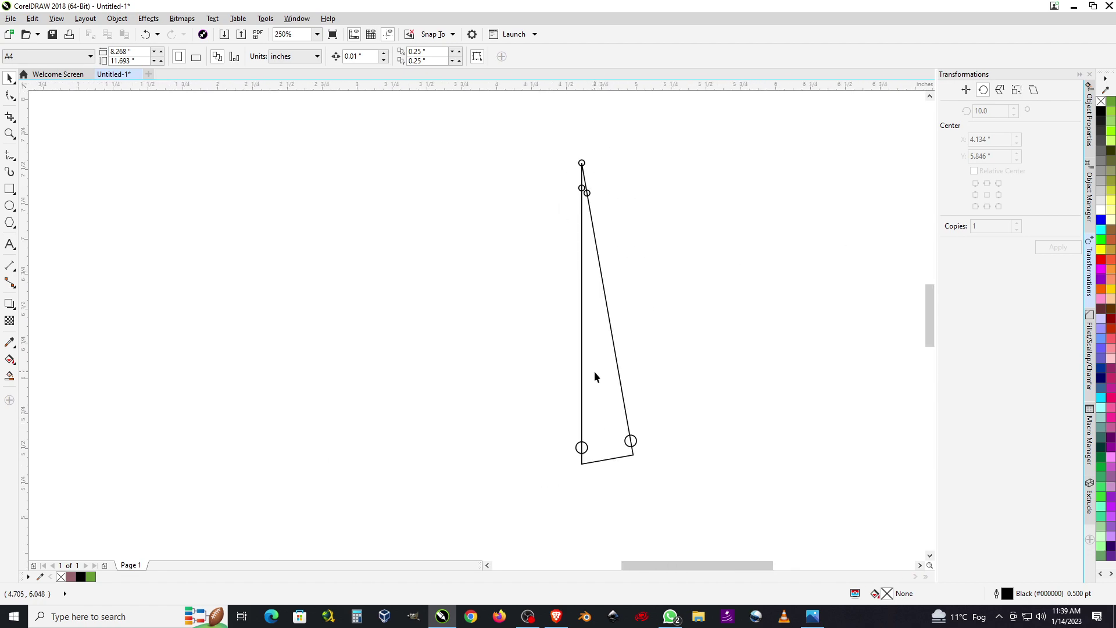
Blend the small circle below the vertex with the large lower circle on the vertical edge, using 20 blend steps.
click(17, 312)
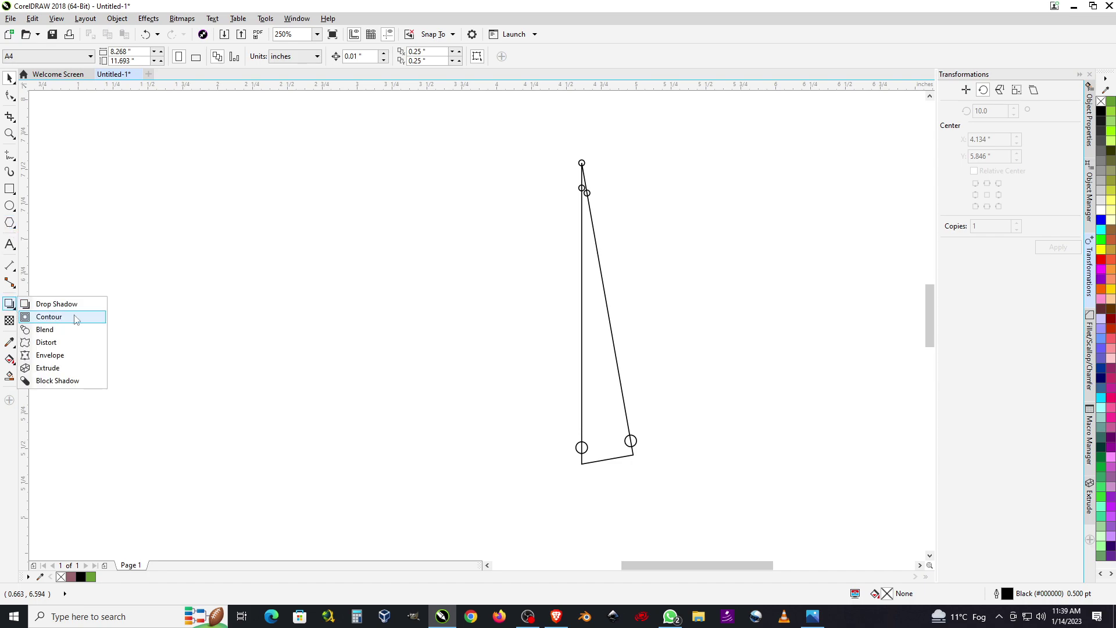
click(43, 331)
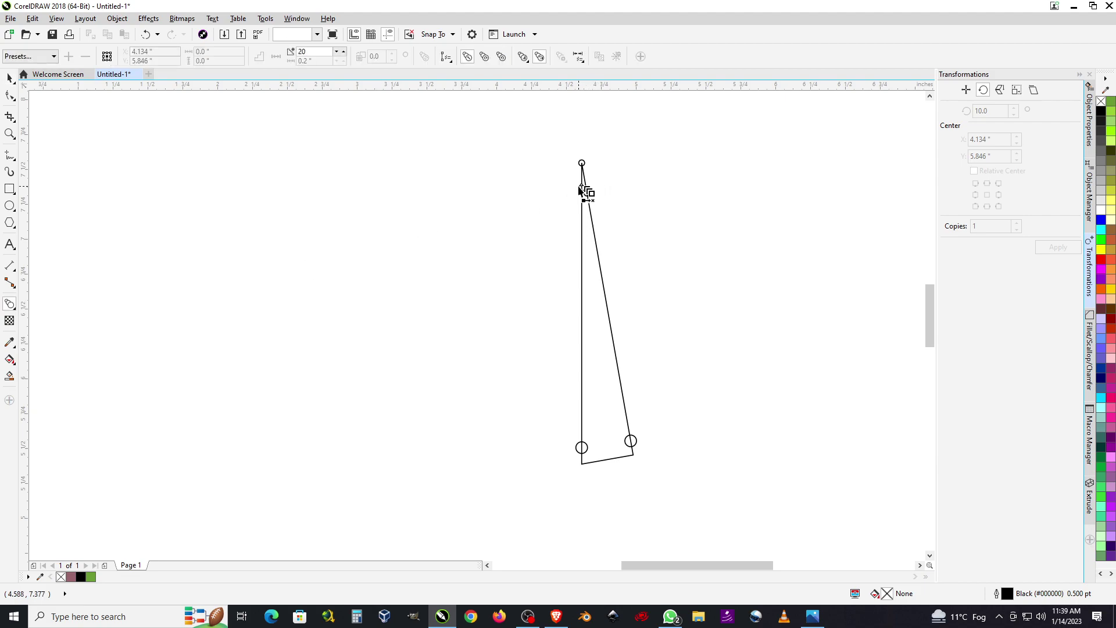
drag(581, 188, 580, 449)
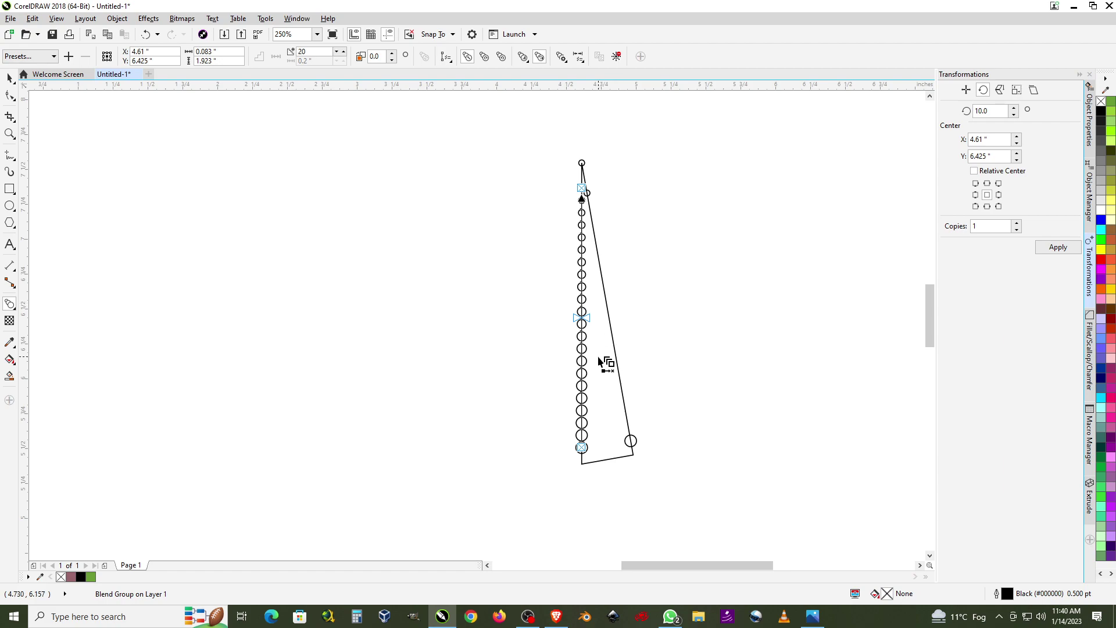
Shift the vertical blend's acceleration slightly toward the small circle to even out the gaps between the circles.
scroll(599, 361, up, 2)
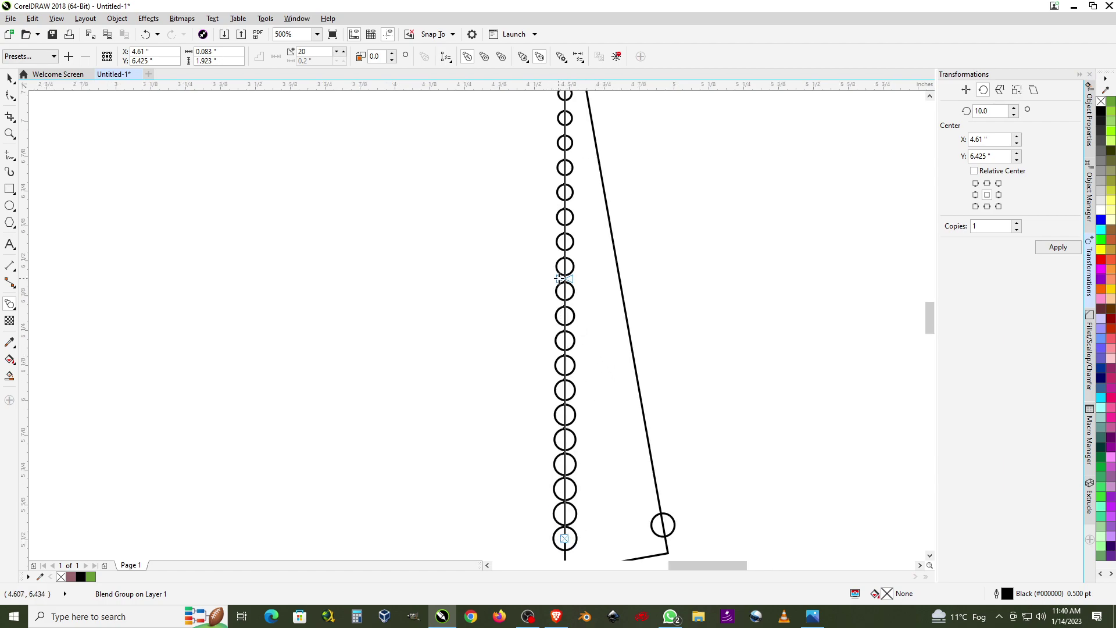
drag(559, 279, 559, 274)
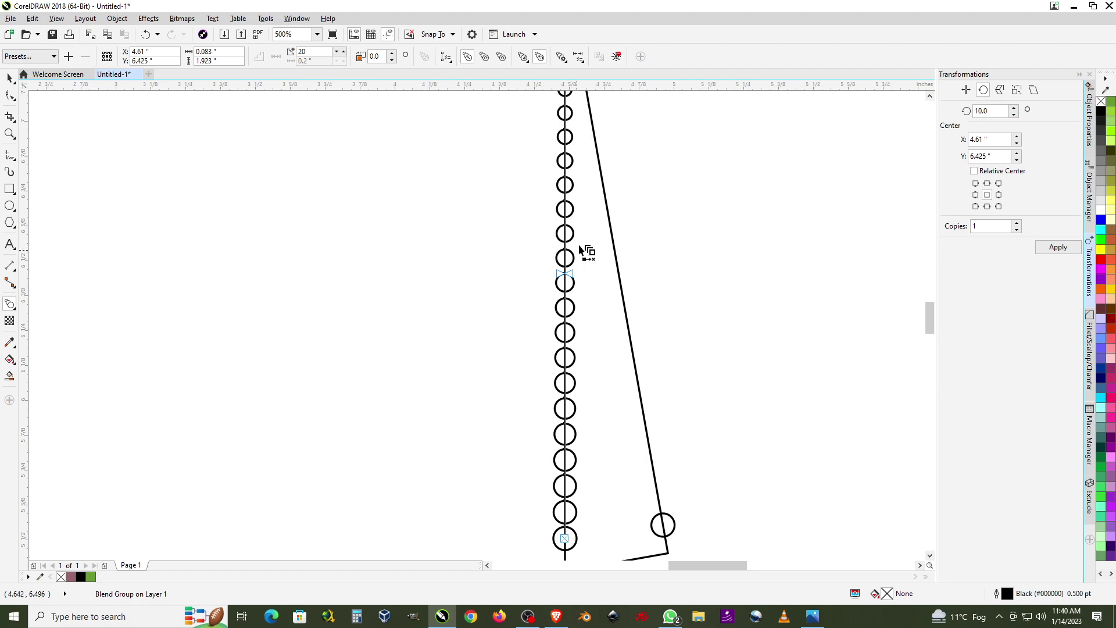
scroll(337, 290, down, 1)
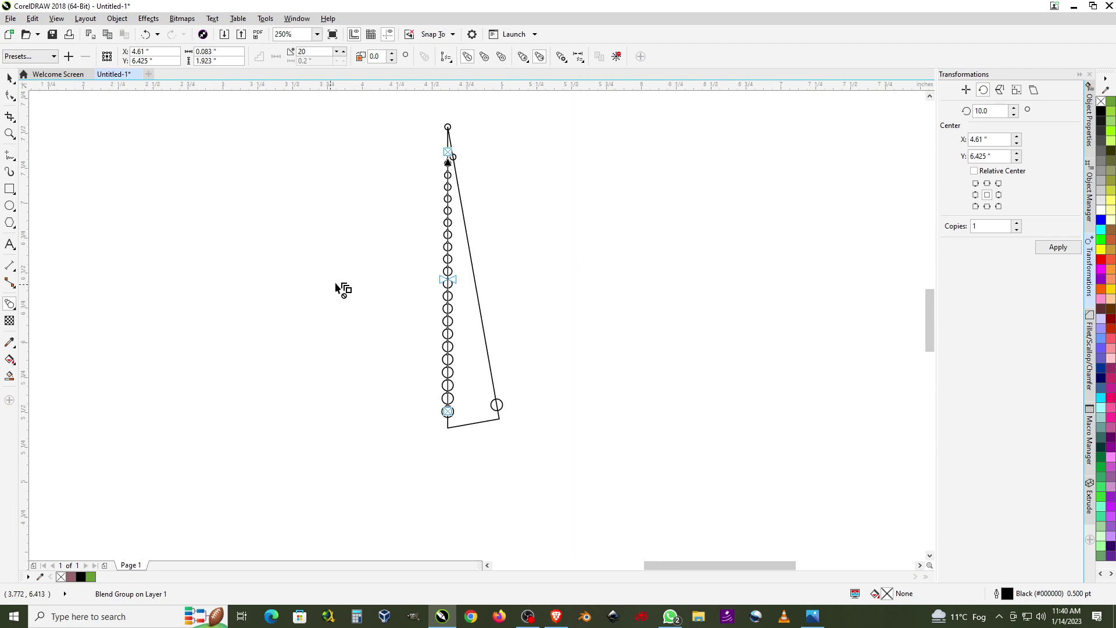
scroll(440, 251, up, 1)
scroll(441, 251, down, 1)
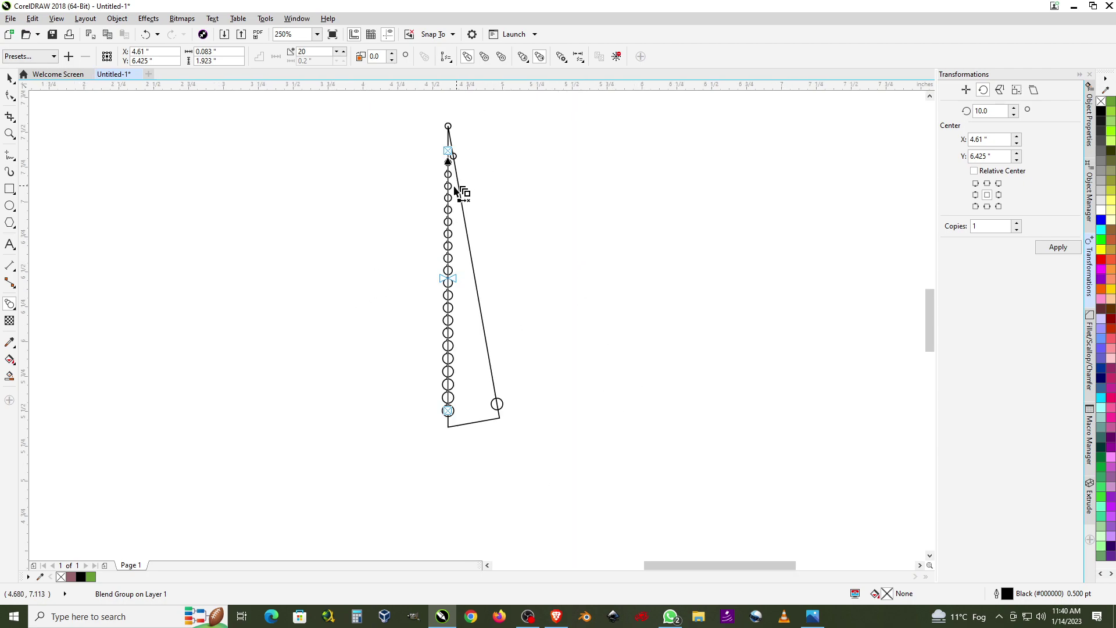
Blend the small upper circle with the large lower circle along the slanted edge, using 20 blend steps.
click(454, 157)
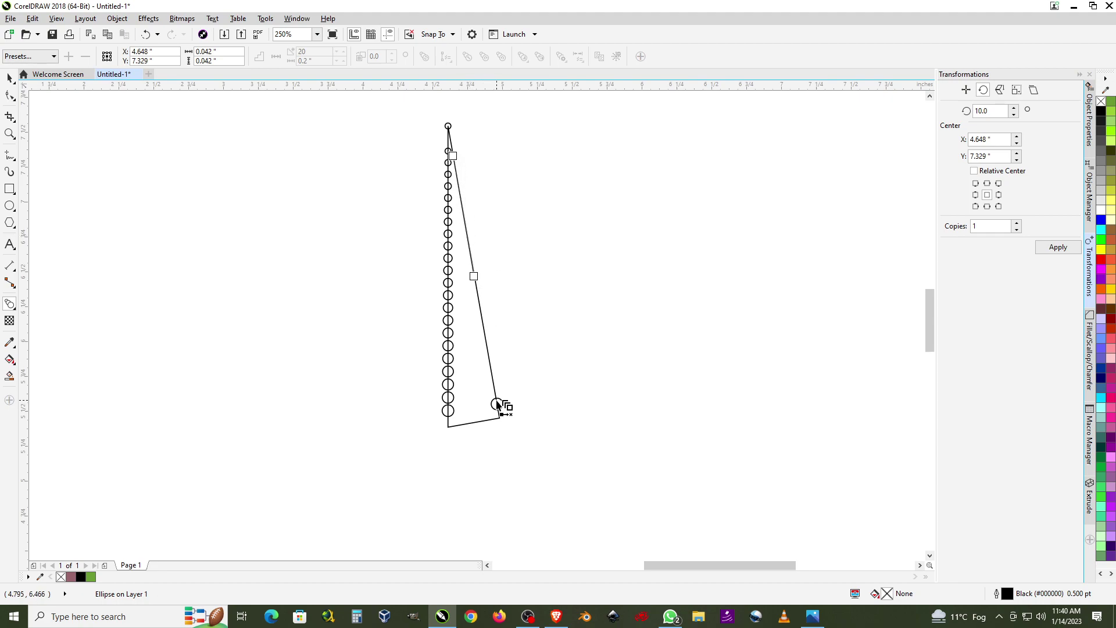
drag(501, 407, 499, 406)
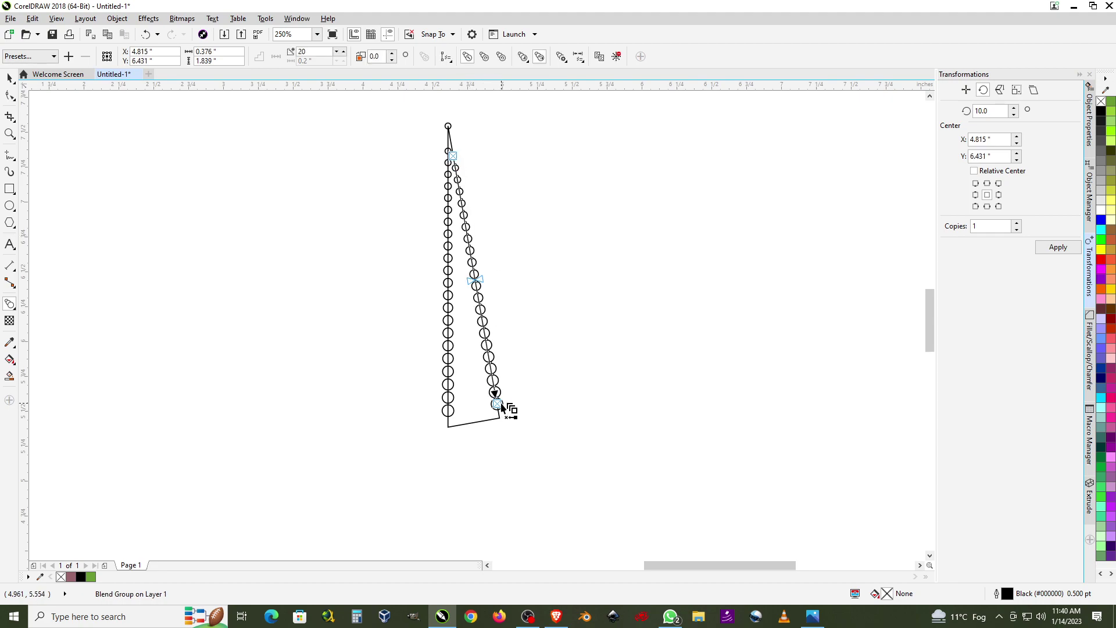
Adjust the slanted blend's acceleration slightly so its circle spacing matches the row on the vertical edge.
scroll(481, 353, up, 2)
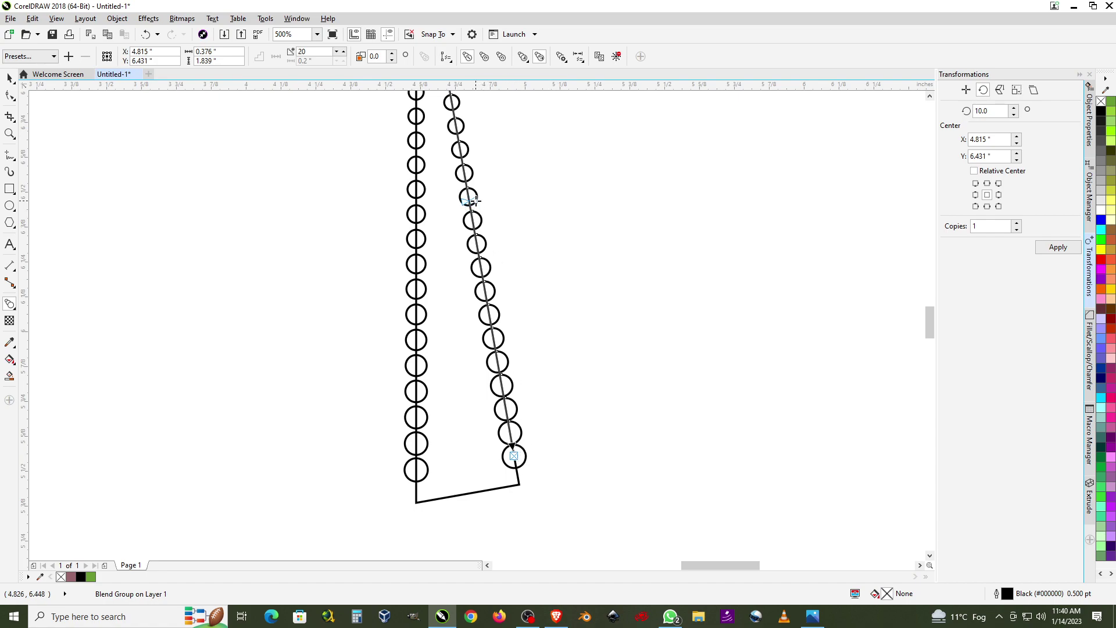
drag(475, 199, 477, 203)
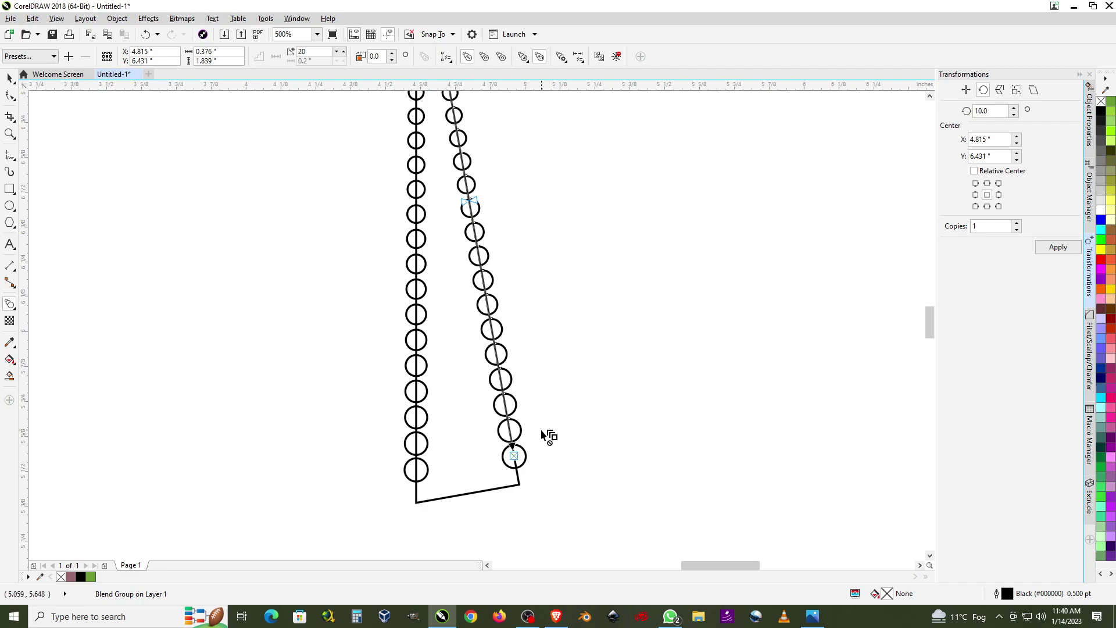
scroll(618, 303, down, 1)
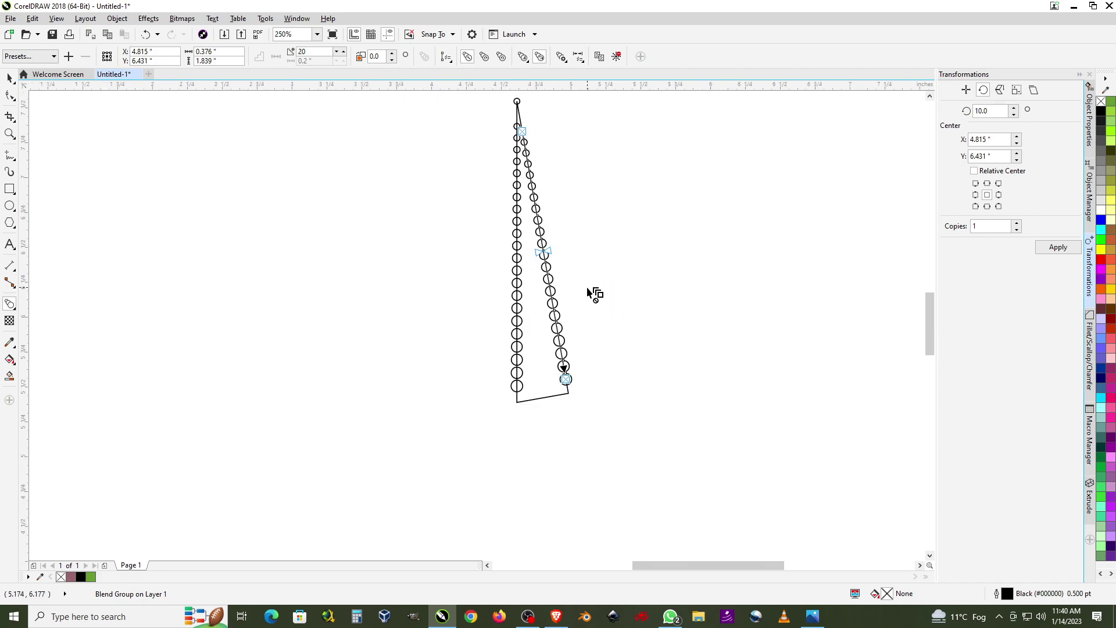
scroll(520, 182, up, 1)
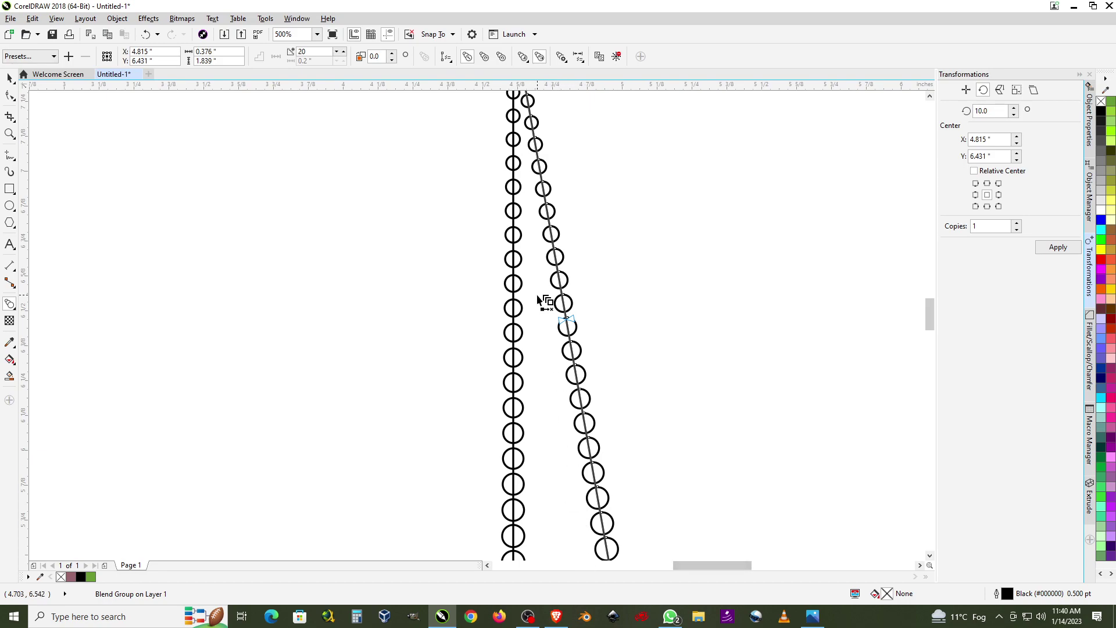
scroll(542, 299, down, 1)
scroll(536, 291, up, 1)
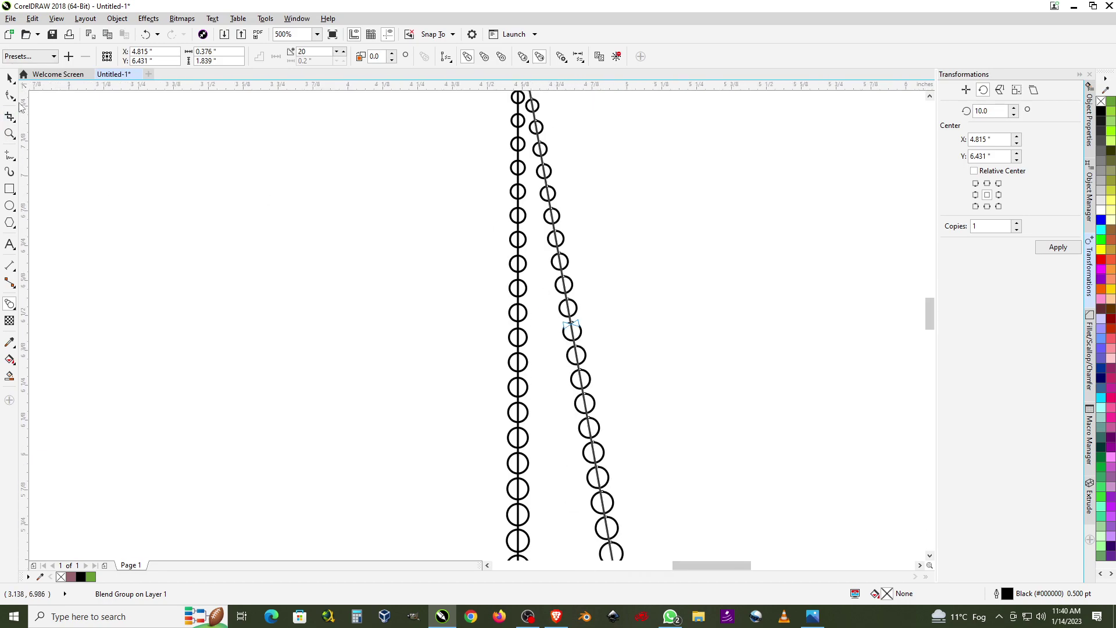
Copy the slanted edge's blend of circles to the empty area to the right of the wedge.
click(10, 77)
click(605, 250)
scroll(568, 225, down, 2)
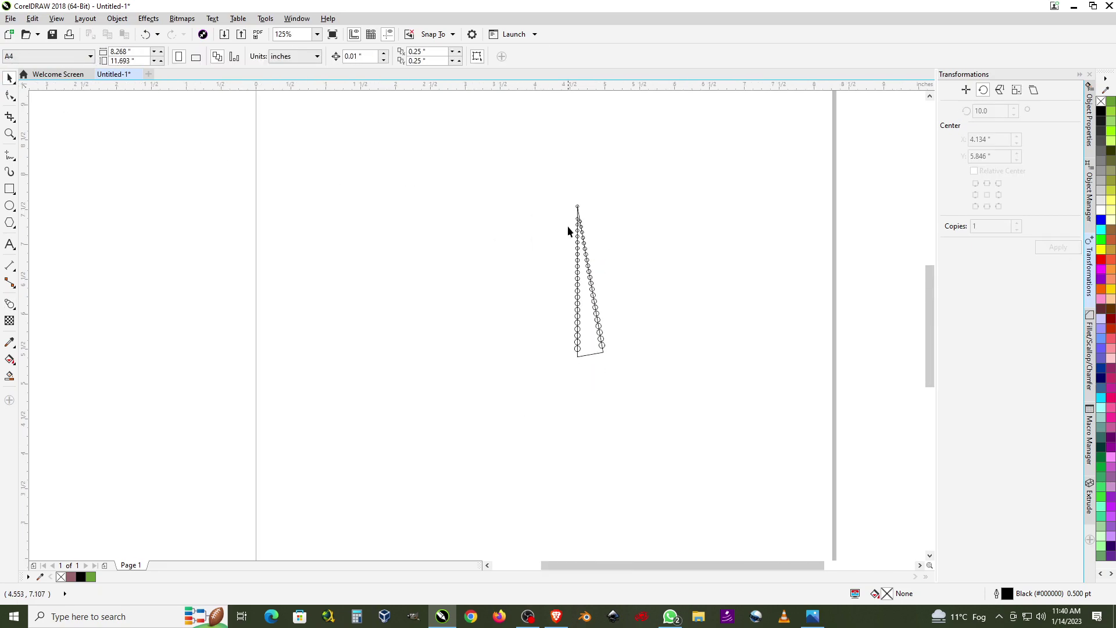
scroll(566, 218, up, 1)
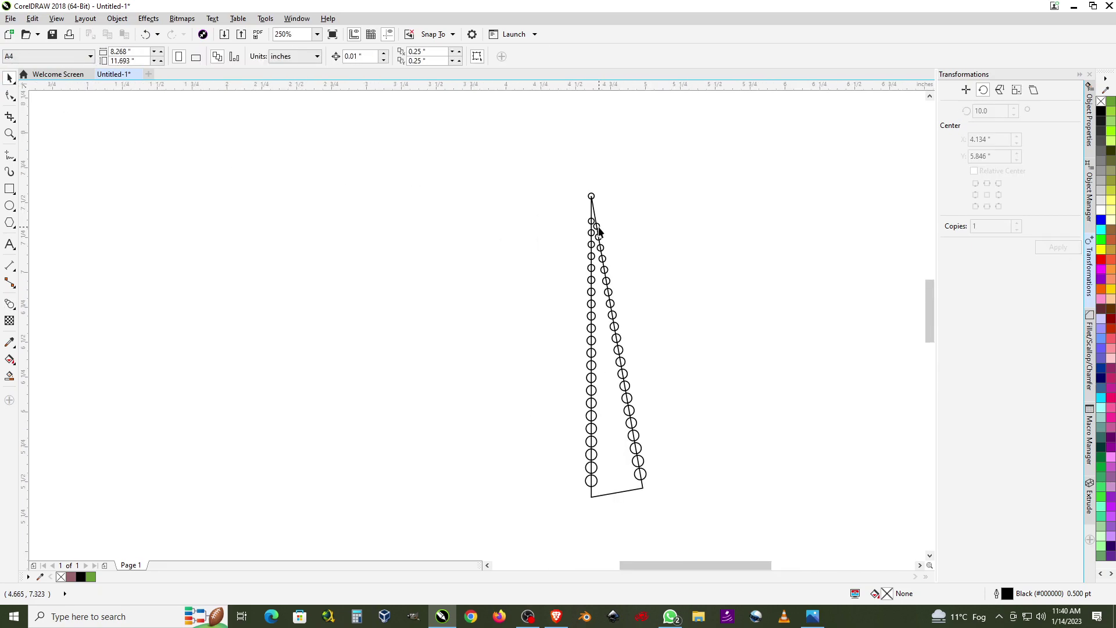
drag(599, 231, 693, 221)
key(ctrl+z)
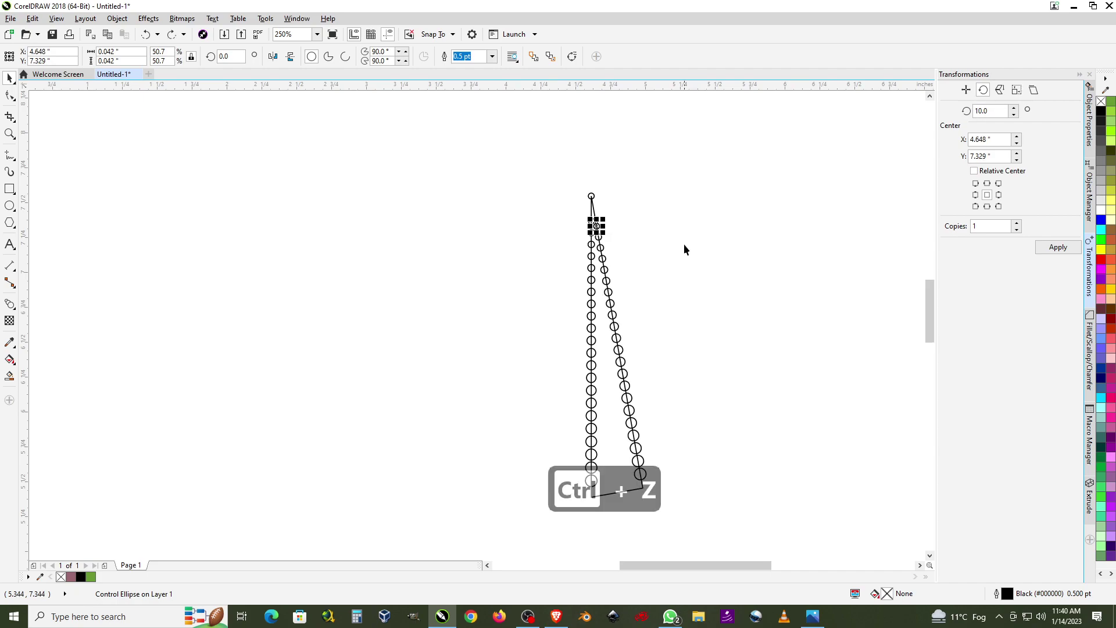
click(622, 365)
drag(623, 365, 771, 280)
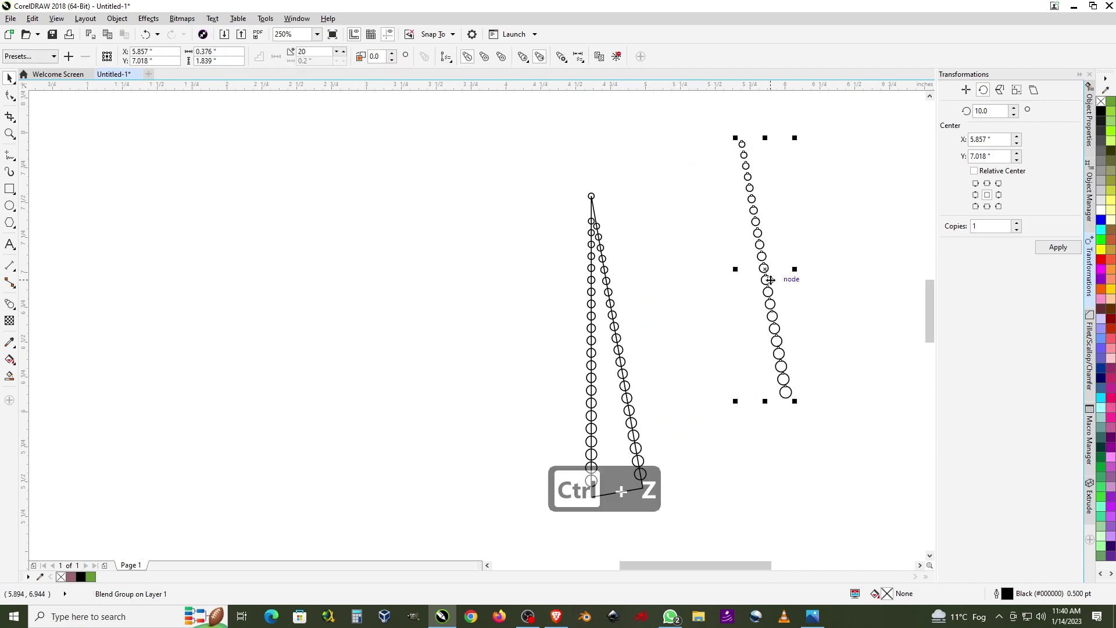
Break the copied blend group apart and ungroup it into separate circles.
click(128, 21)
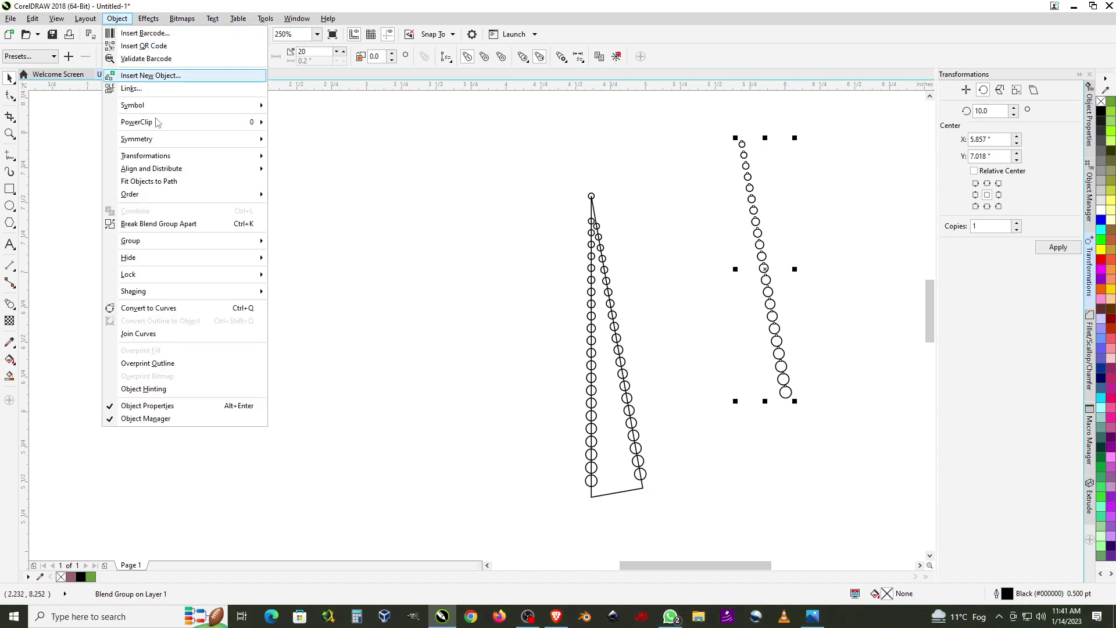
click(177, 222)
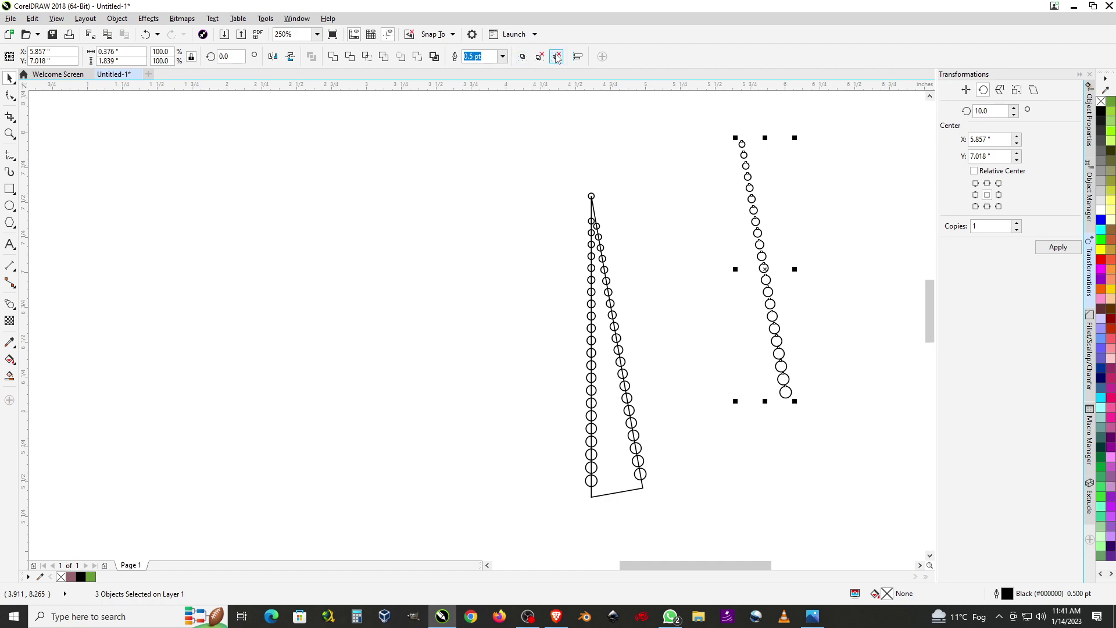
click(787, 155)
Move the smallest loose circle from the copied row into the wedge, between the two rows of circles in its upper part.
drag(743, 149, 636, 233)
scroll(620, 258, up, 2)
scroll(604, 237, up, 2)
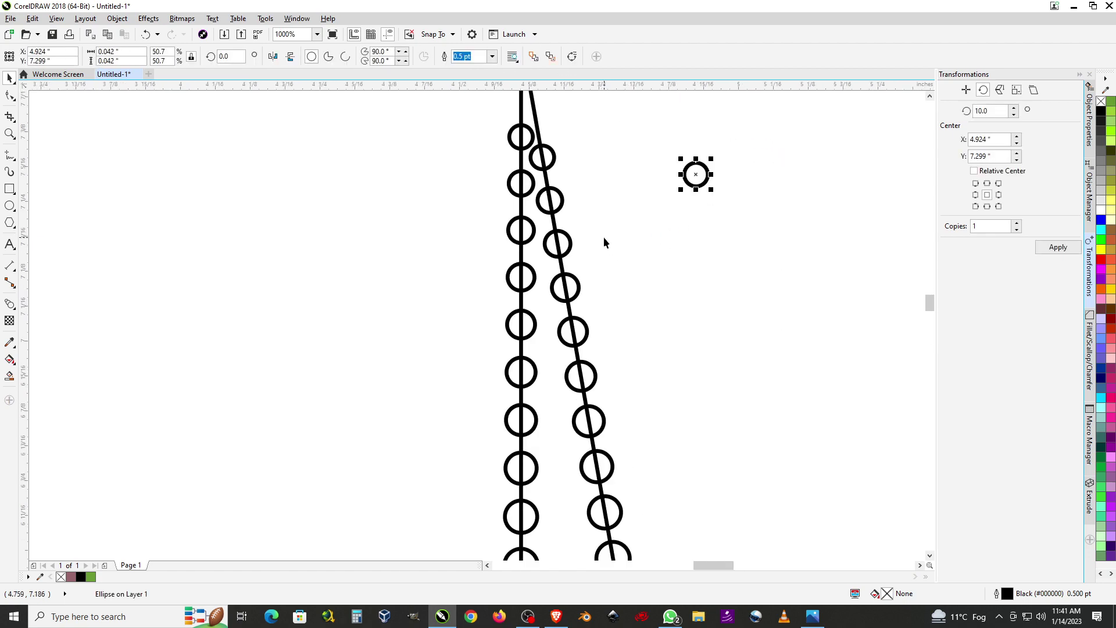
drag(696, 175, 546, 349)
key(Escape)
scroll(539, 340, up, 3)
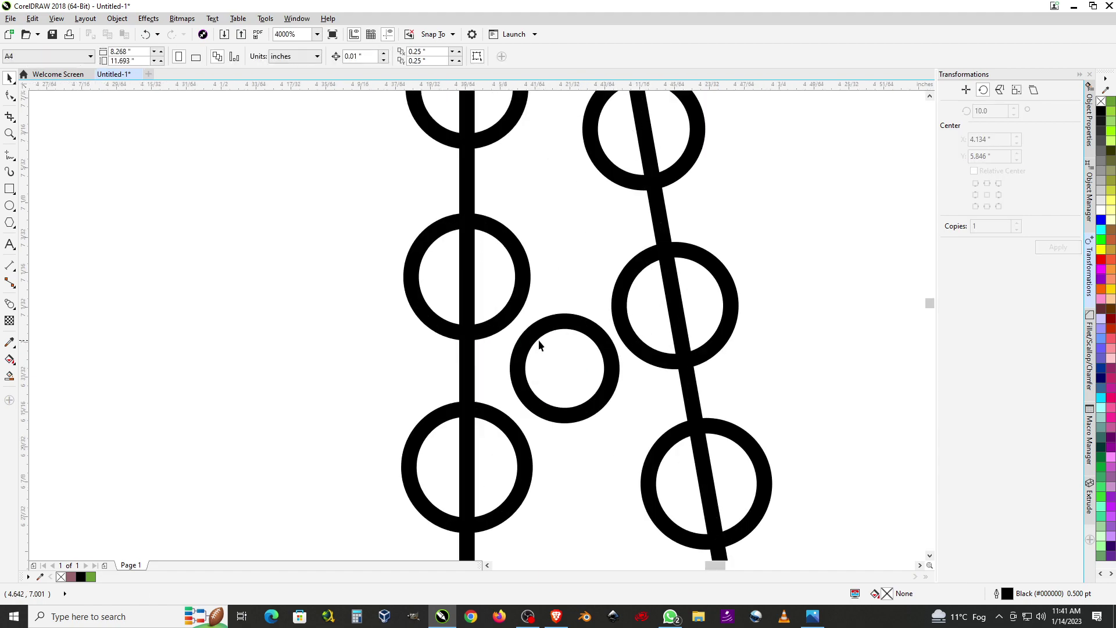
Copy the inner circle upward between the two rows, centering the copy at about X 4.662, Y 7.05 inches.
scroll(538, 339, down, 2)
scroll(551, 365, up, 1)
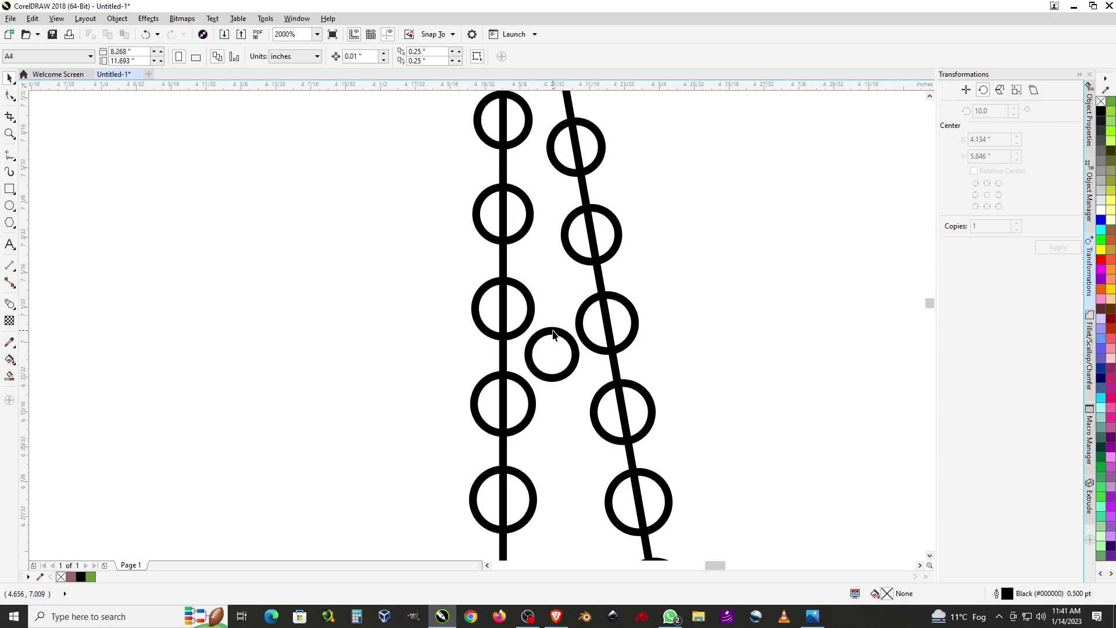
scroll(579, 338, down, 2)
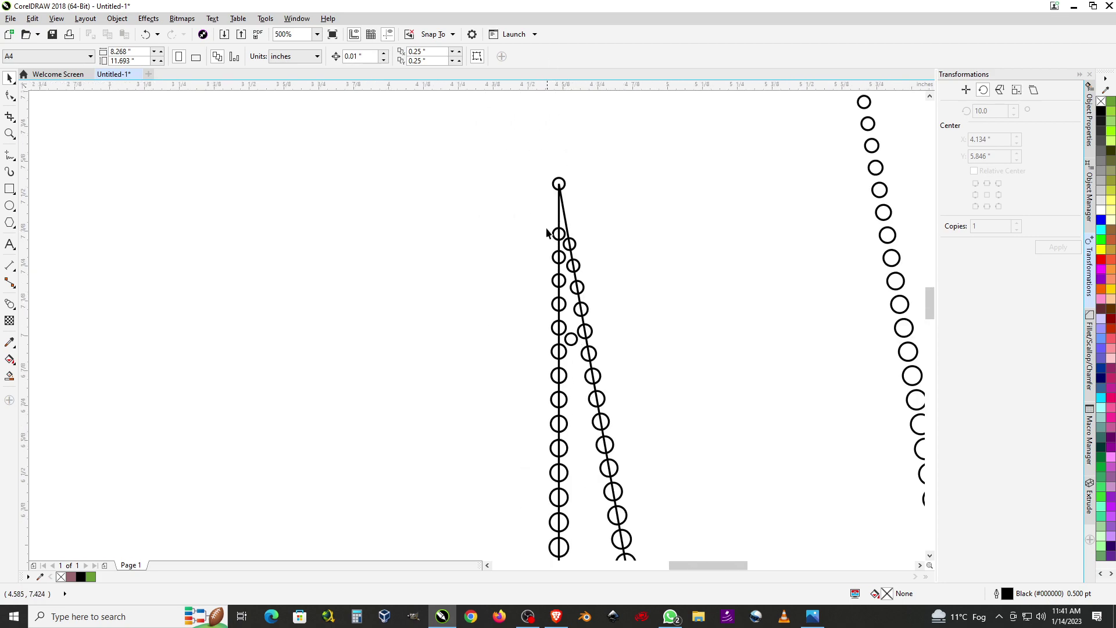
scroll(579, 339, up, 2)
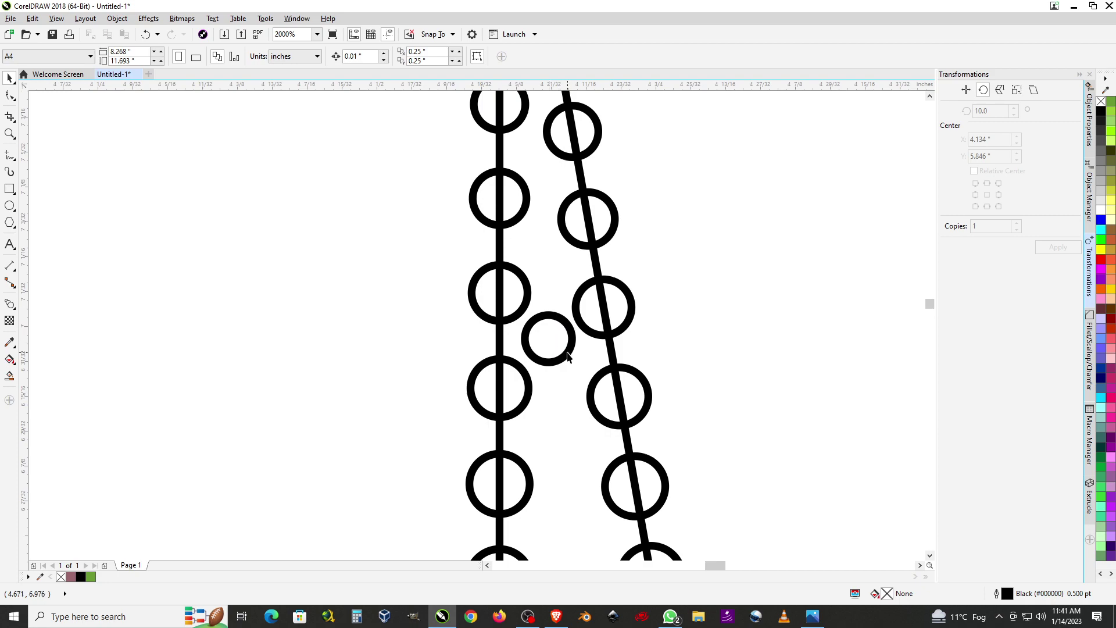
drag(568, 356, 578, 286)
scroll(562, 226, up, 1)
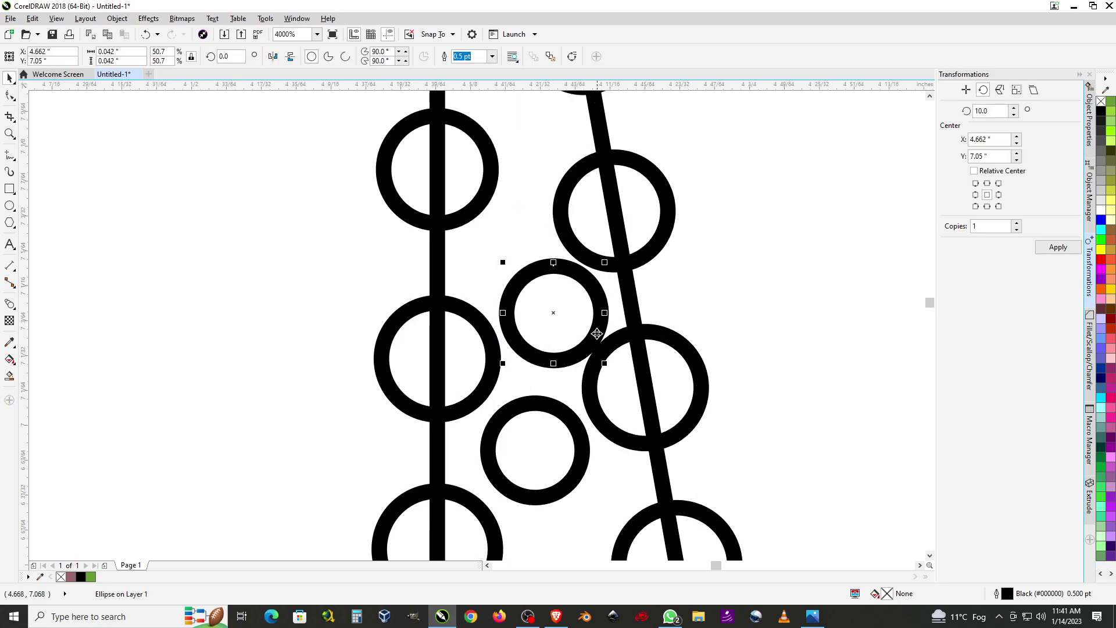
Shrink the upper inner circle to about 0.029 inches in diameter and center it at about X 4.656, Y 7.055 inches.
drag(604, 364, 580, 345)
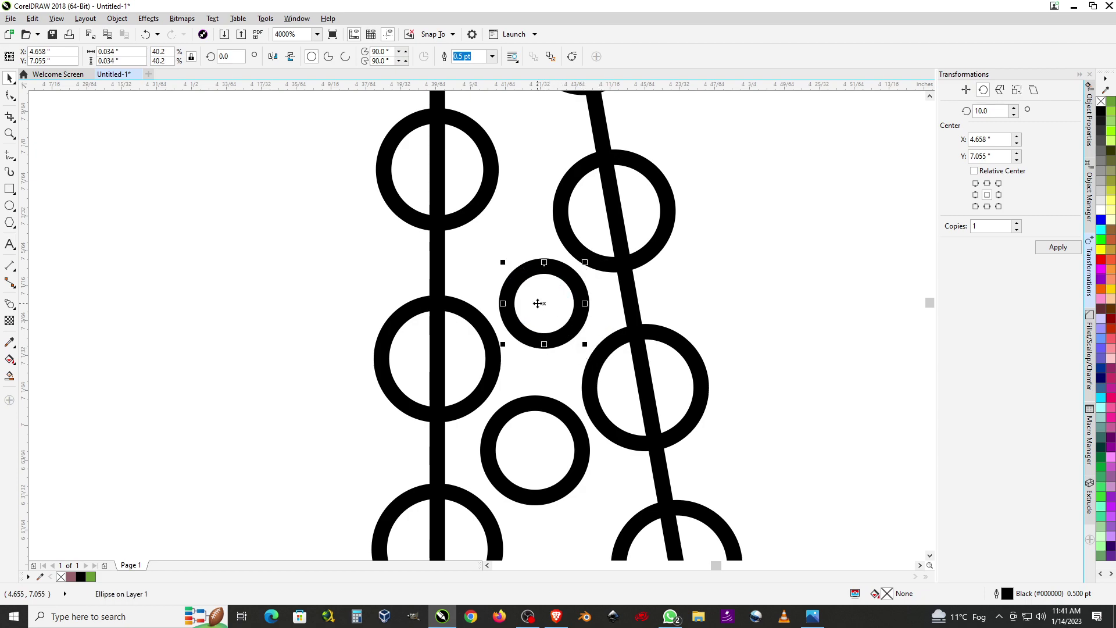
drag(538, 303, 545, 303)
drag(591, 344, 582, 342)
drag(543, 302, 540, 307)
scroll(686, 260, down, 2)
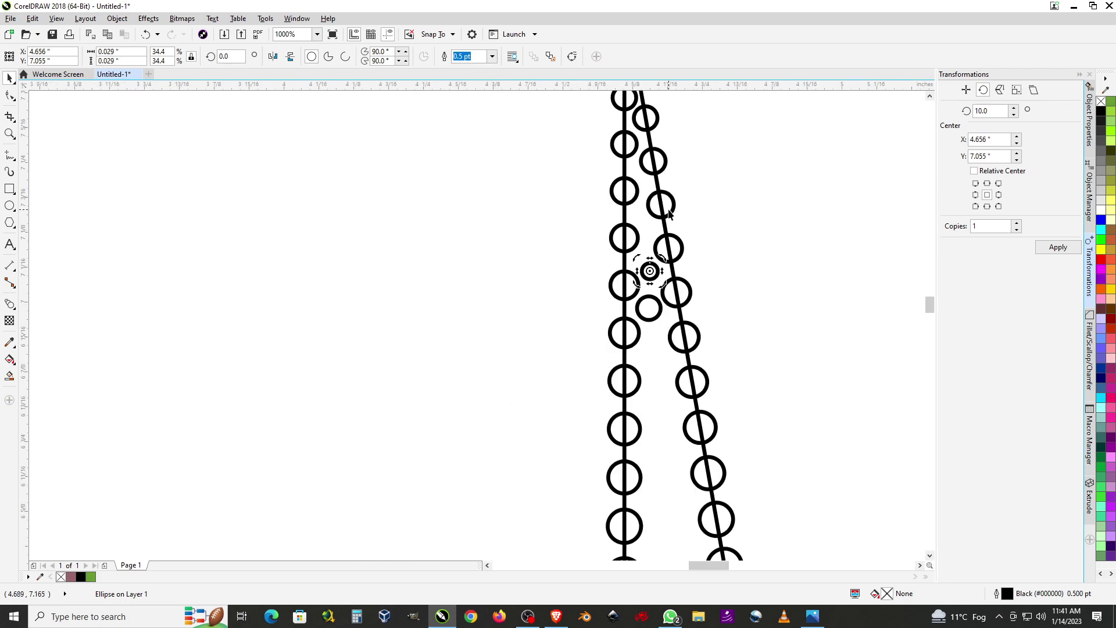
Copy the shrunken inner circle straight upward between the two rows, toward the wedge's apex.
scroll(667, 343, up, 1)
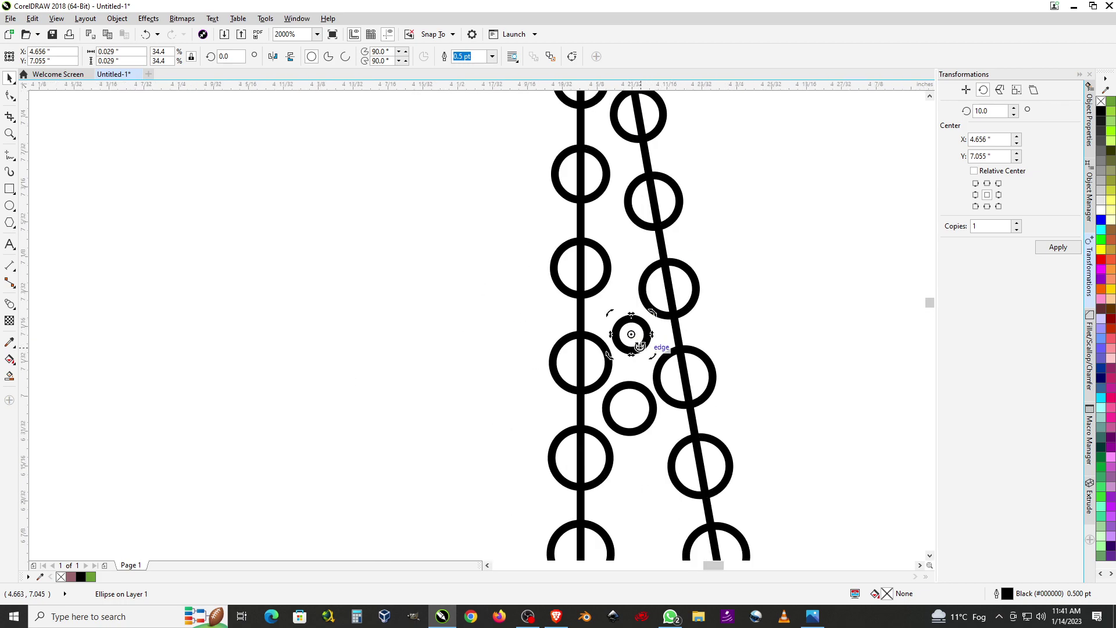
drag(633, 338, 633, 254)
click(771, 238)
scroll(555, 204, down, 2)
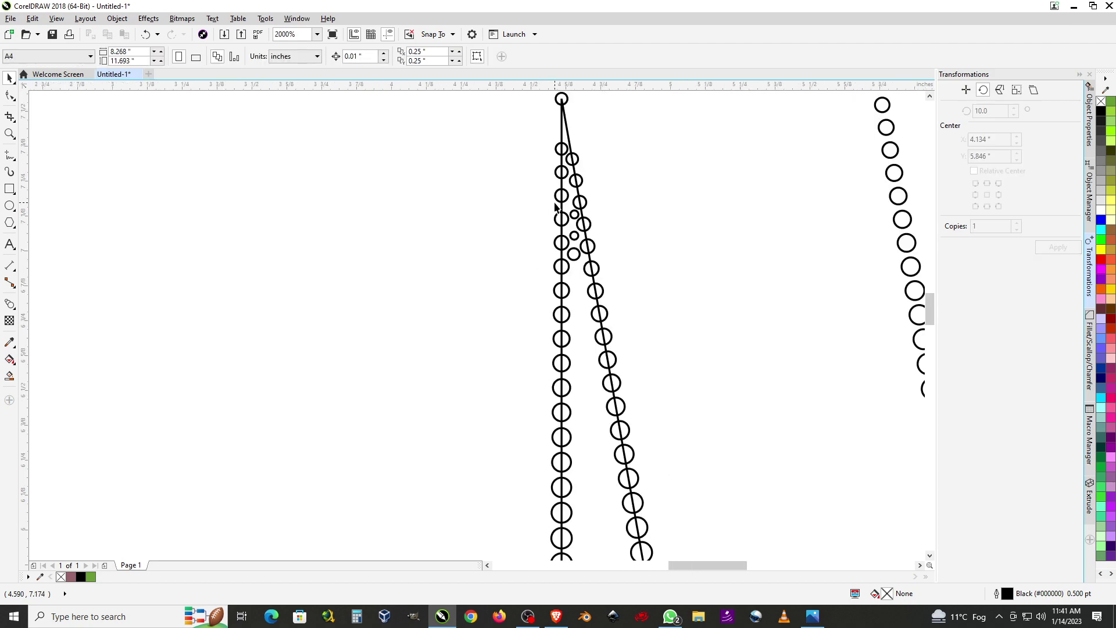
Copy the larger inner circle downward to about X 4.663, Y 6.902 inches and enlarge it to about 0.049 inches in diameter.
scroll(574, 246, up, 2)
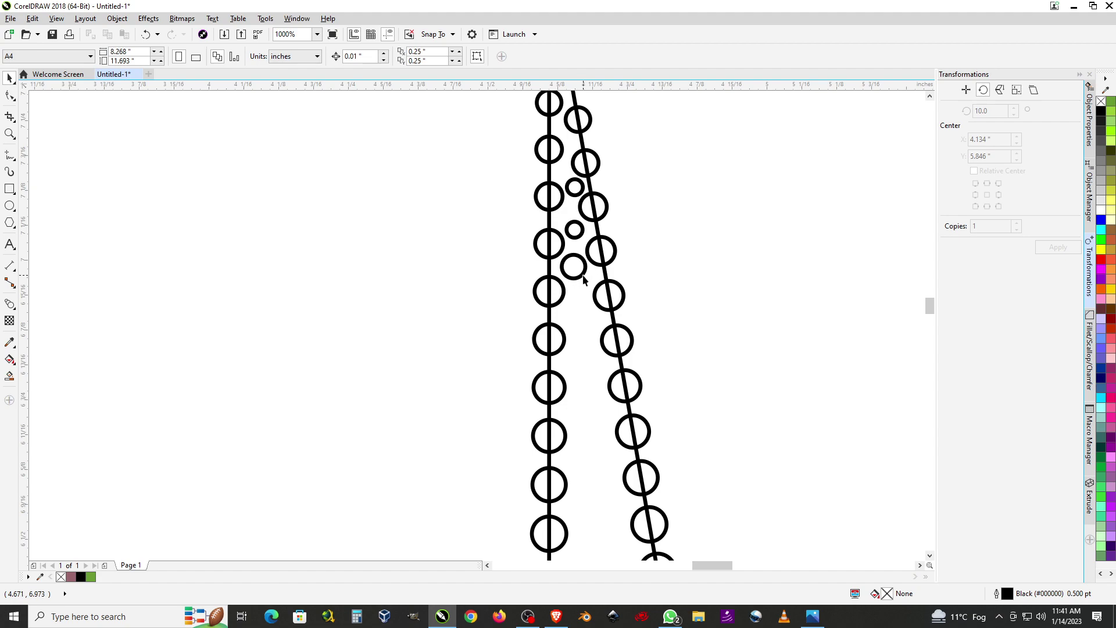
scroll(580, 313, up, 2)
click(588, 242)
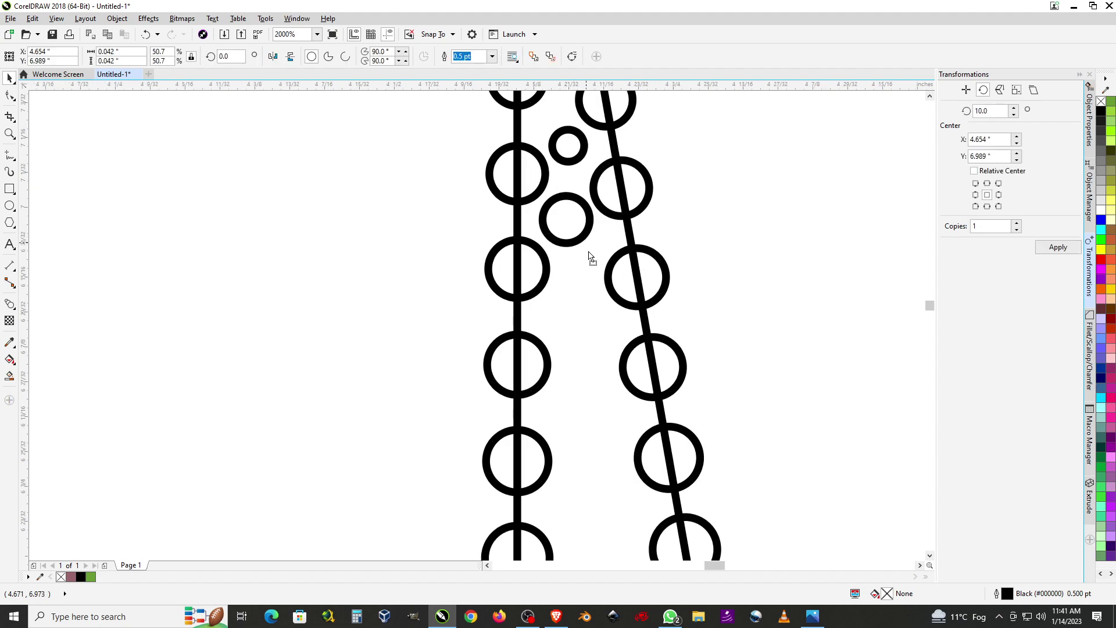
drag(590, 256, 595, 338)
scroll(559, 211, down, 4)
scroll(560, 212, up, 6)
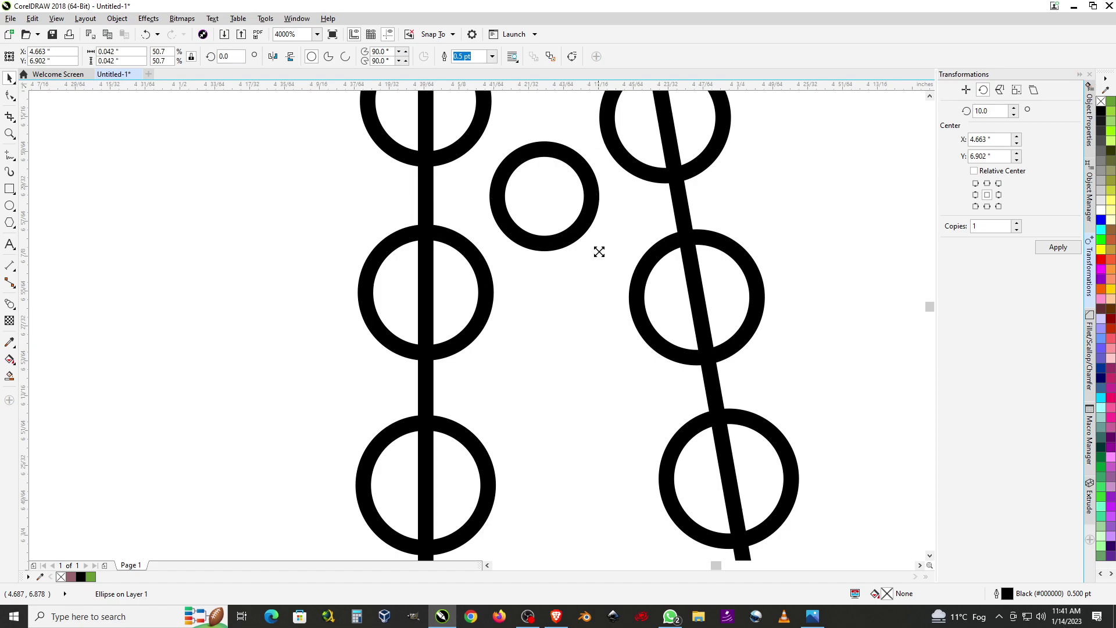
drag(597, 250, 605, 256)
Break apart the blend group of circles on the wedge's slanted edge.
scroll(550, 178, down, 4)
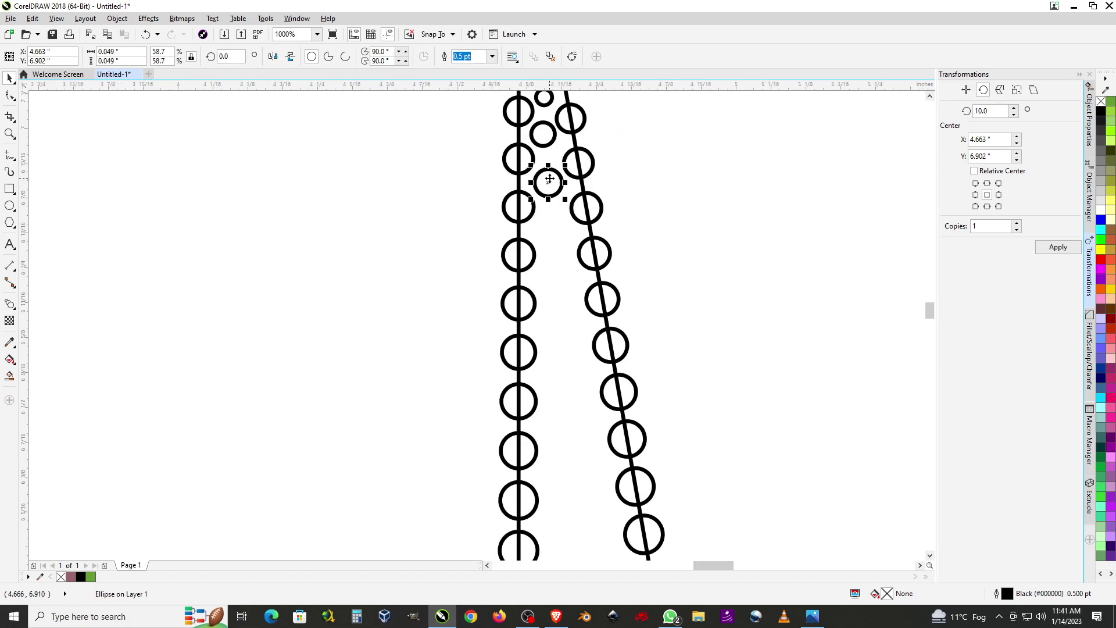
scroll(550, 178, down, 6)
scroll(576, 198, up, 4)
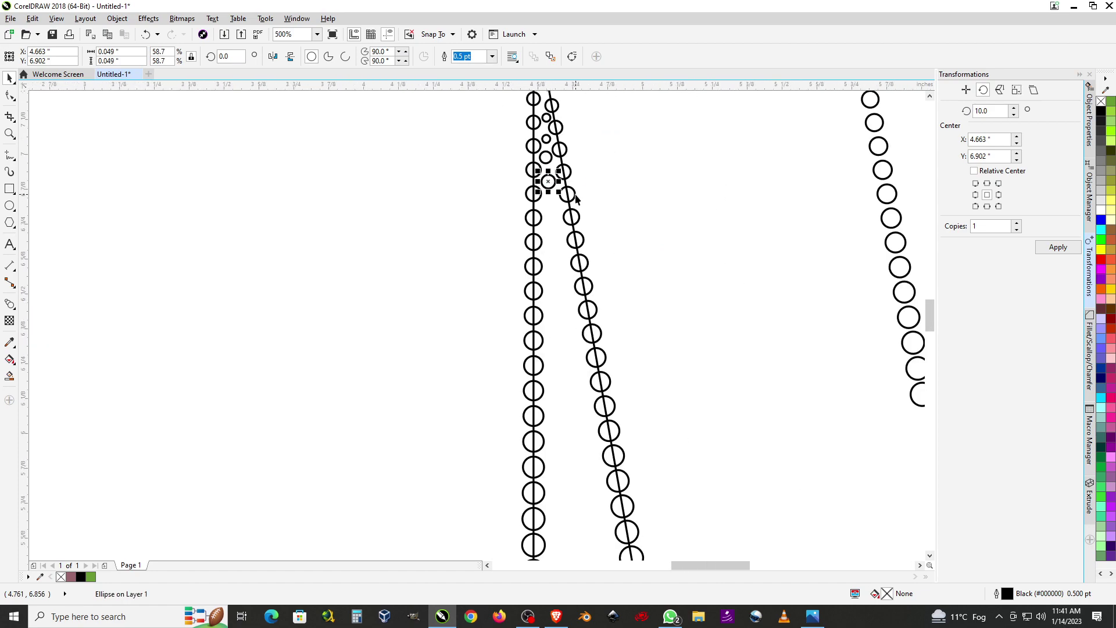
click(576, 196)
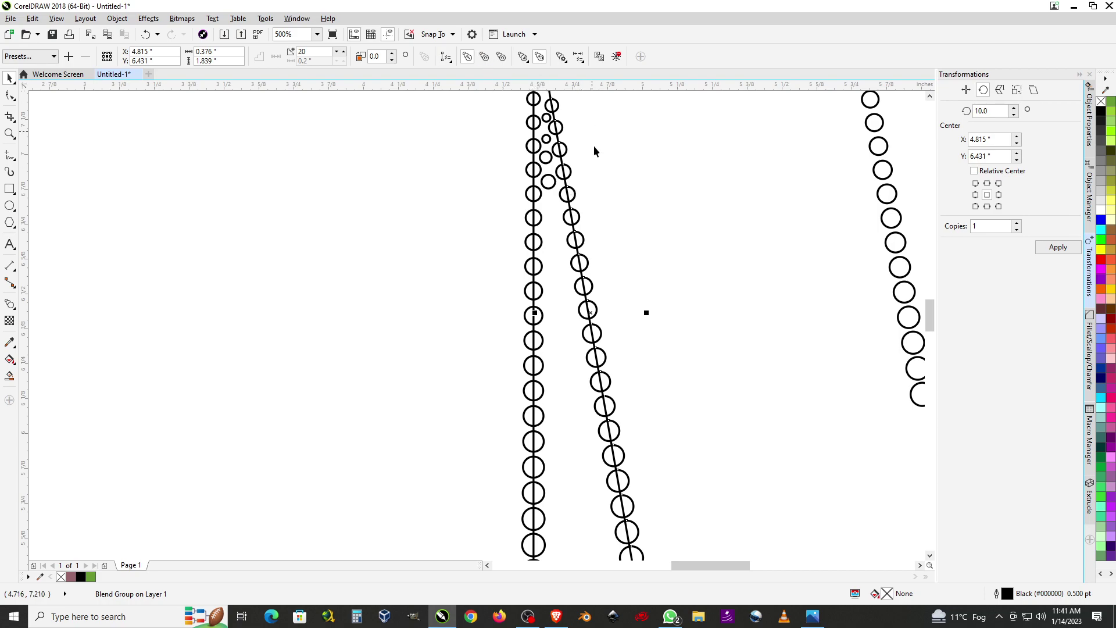
click(116, 18)
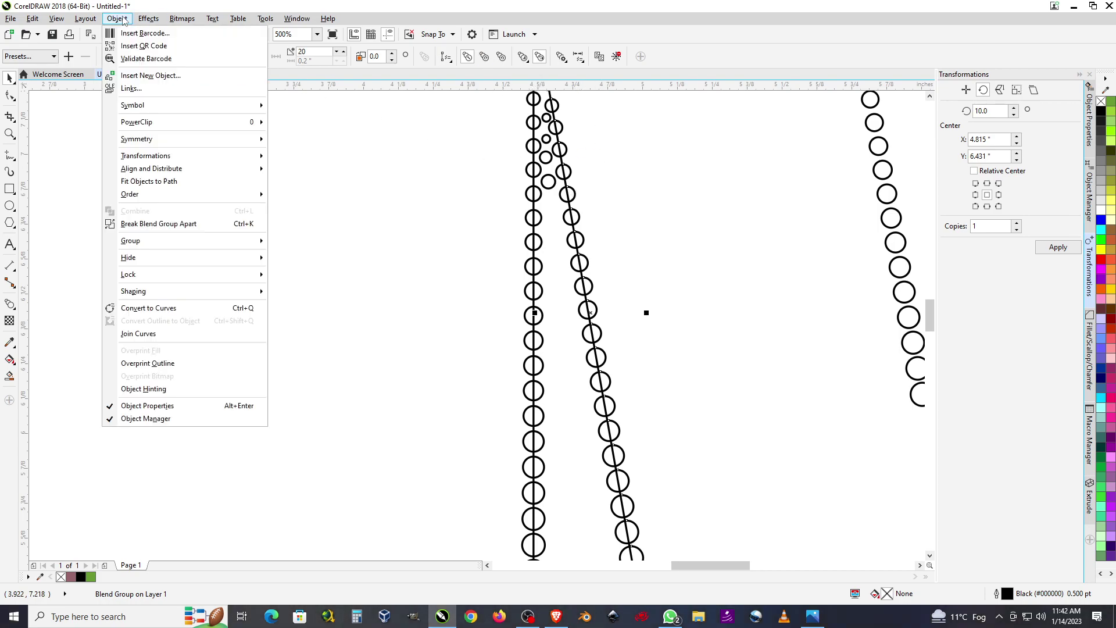
click(168, 225)
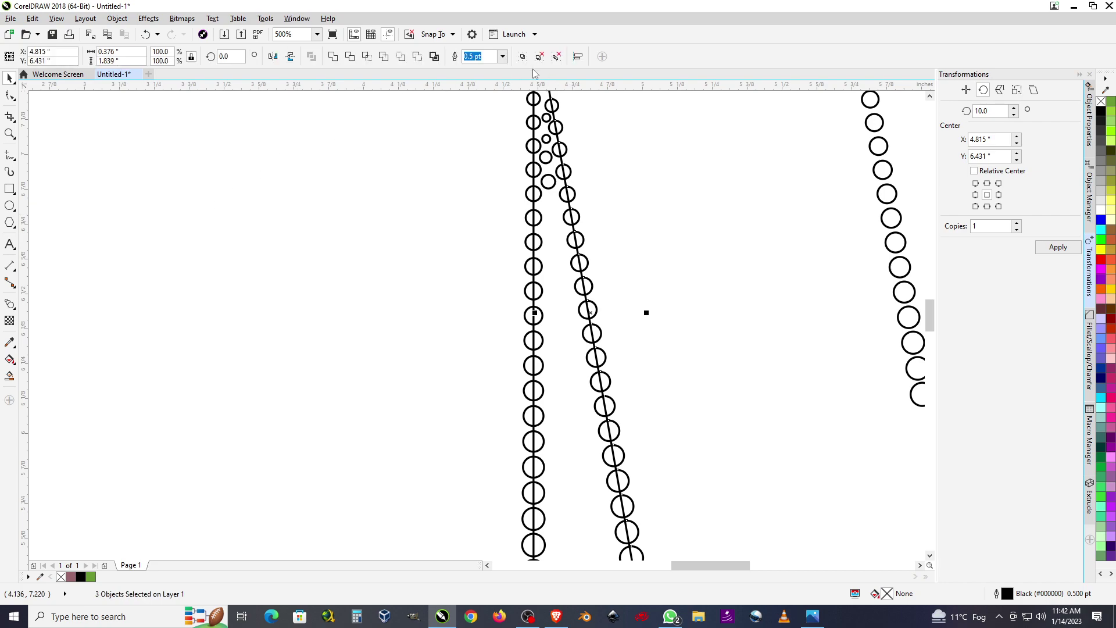
click(656, 208)
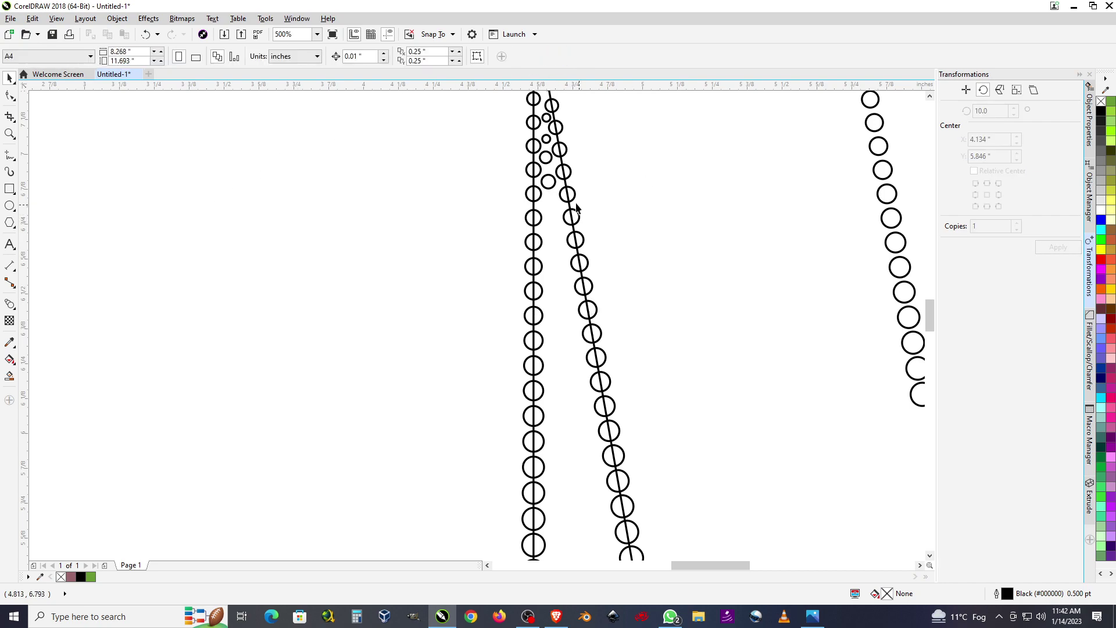
Continue the inner column downward with slightly larger circles, placing them at about X 4.678, Y 6.73 and X 4.686, Y 6.642 inches.
scroll(563, 193, up, 2)
click(549, 219)
drag(548, 220, 491, 359)
scroll(446, 122, down, 2)
scroll(469, 177, up, 2)
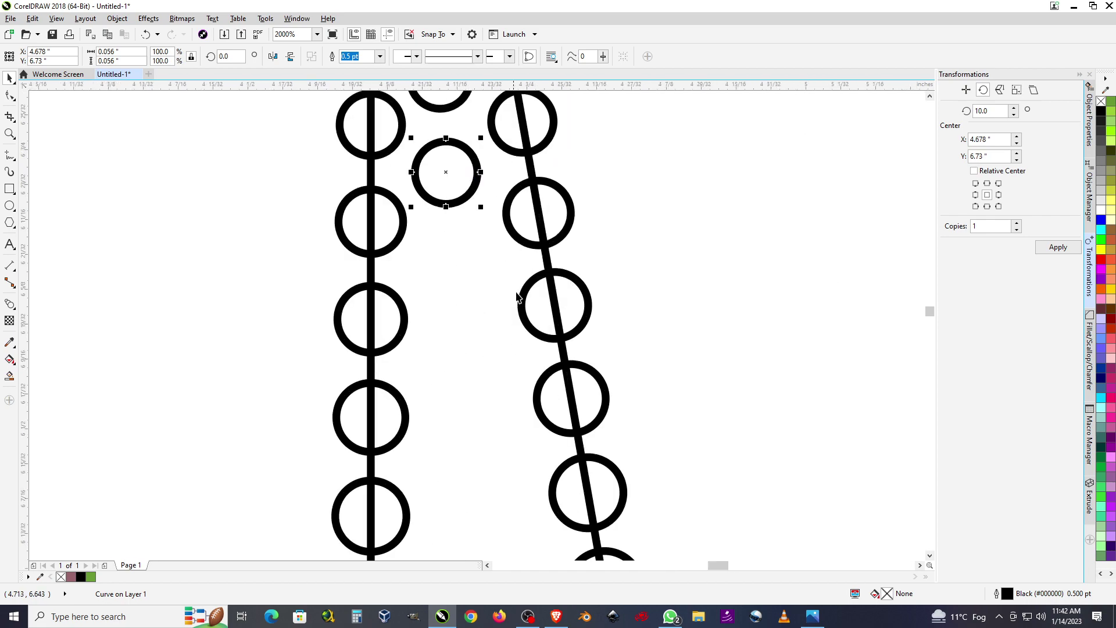
drag(524, 244, 443, 303)
scroll(476, 233, down, 2)
scroll(503, 228, up, 1)
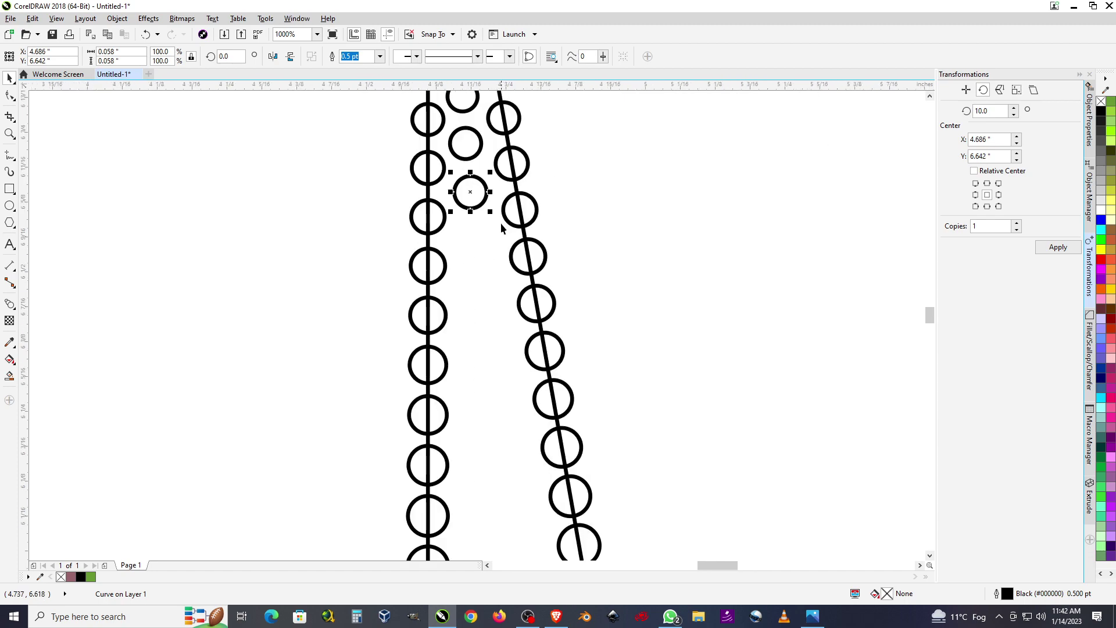
Extend the inner column with circles centered at about X 4.697, Y 6.555 and X 4.676, Y 6.467 inches.
drag(507, 226, 466, 255)
scroll(526, 202, down, 1)
scroll(527, 201, up, 1)
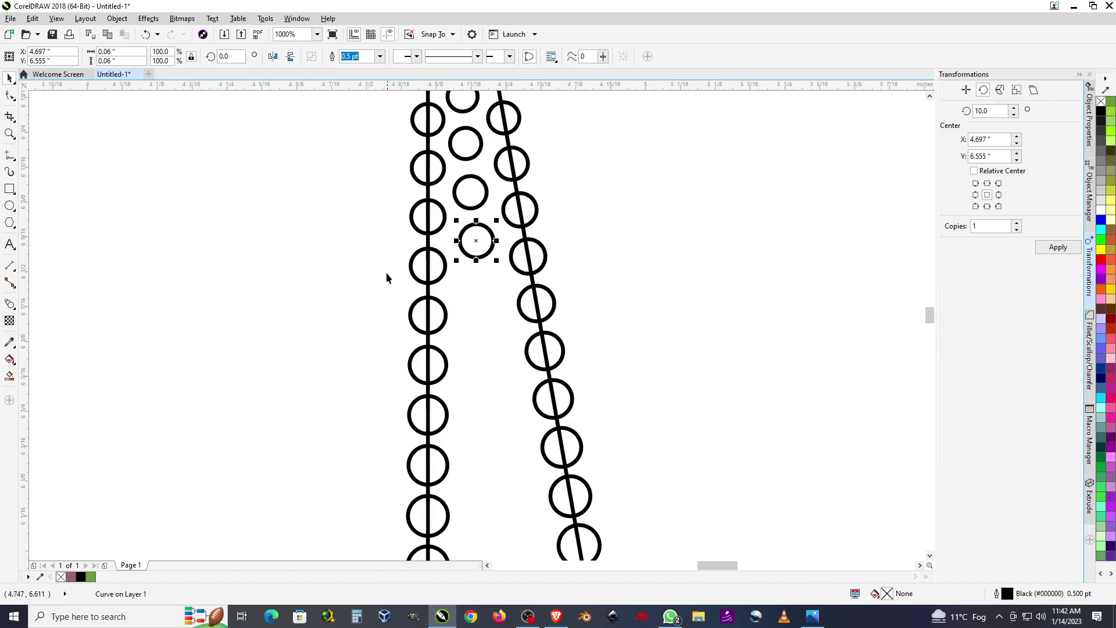
scroll(431, 236, up, 1)
scroll(477, 240, down, 2)
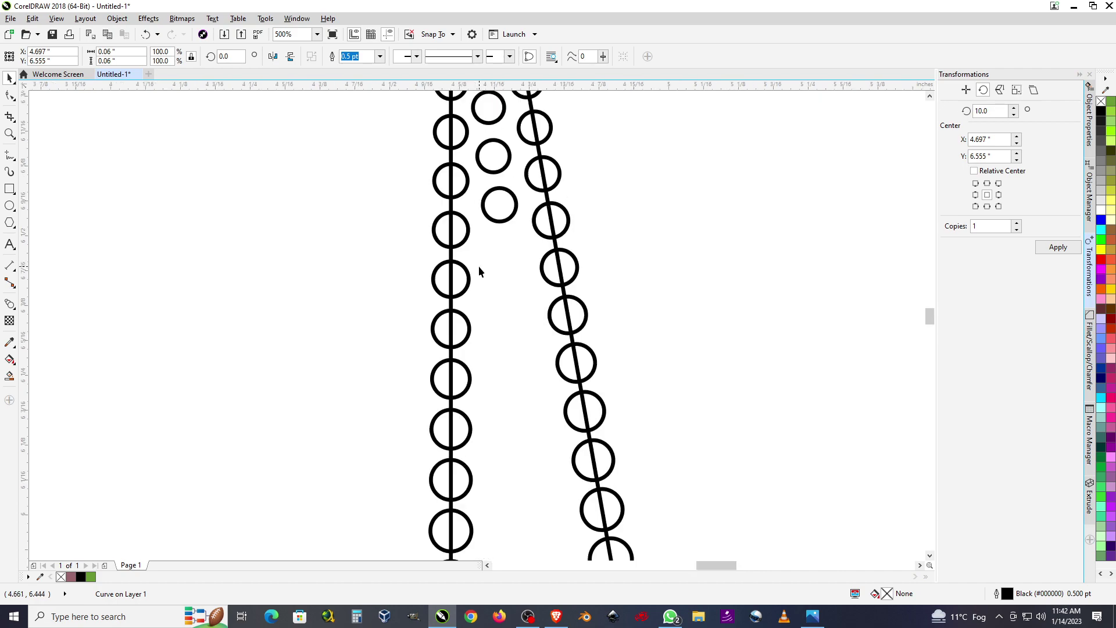
scroll(479, 267, up, 1)
drag(488, 221, 476, 270)
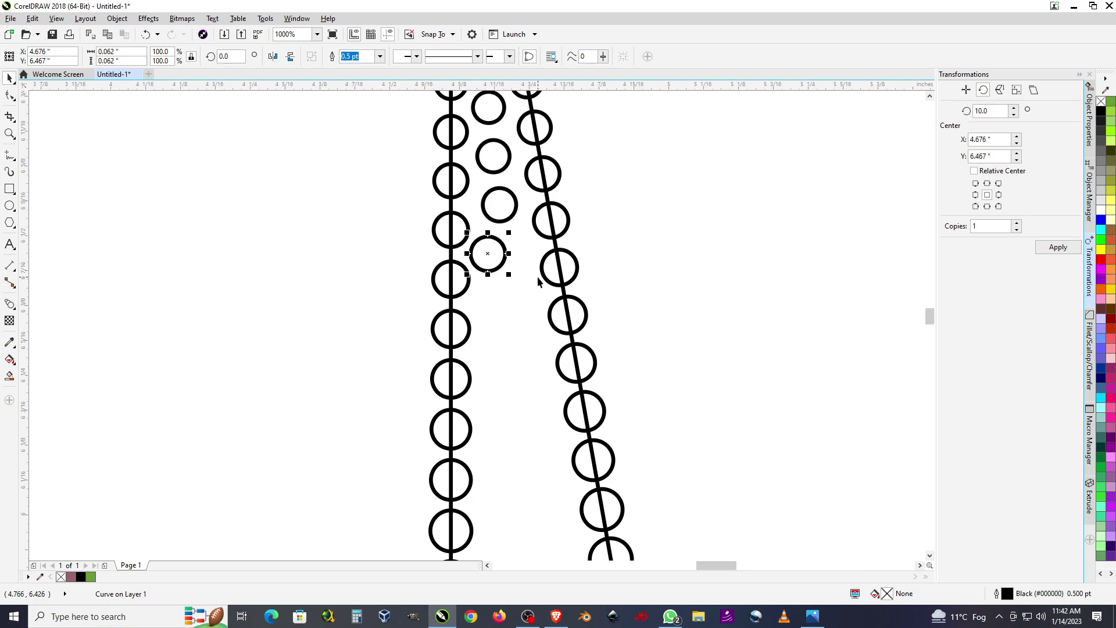
Place circles side by side in the widening interior, down to one centered at about X 4.75, Y 6.39 inches.
scroll(538, 278, up, 2)
drag(434, 229, 508, 221)
drag(467, 257, 535, 348)
scroll(445, 224, down, 3)
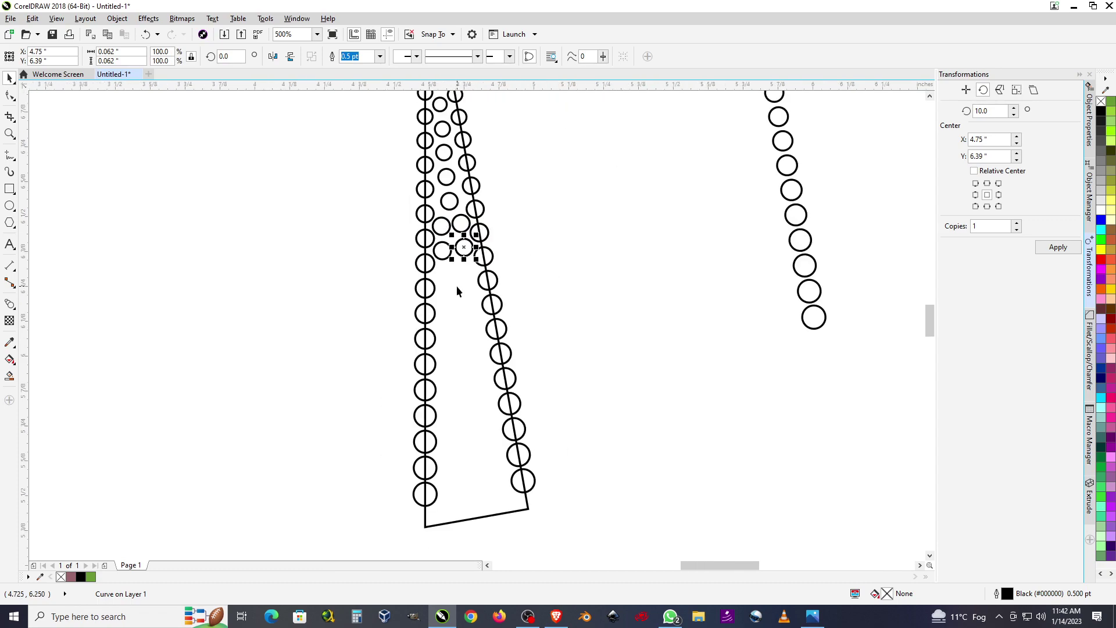
scroll(444, 246, up, 3)
mouse_move(432, 218)
mouse_down()
mouse_move(434, 326)
mouse_move(446, 219)
mouse_move(433, 216)
mouse_up()
drag(382, 262, 451, 299)
key(ctrl+z)
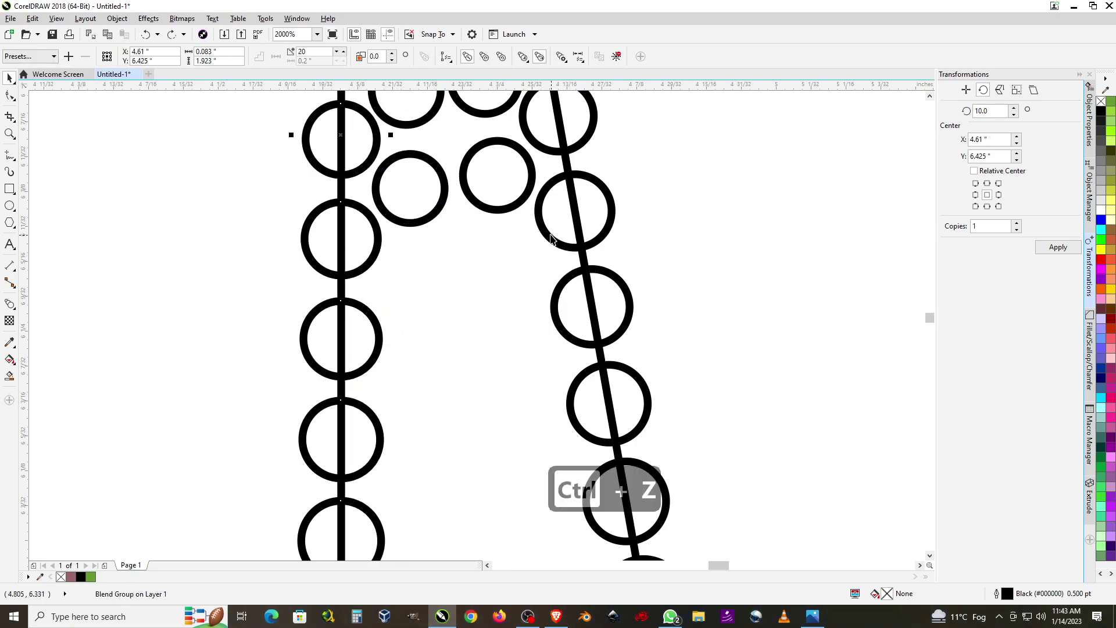
Extend both inner columns with more circles, down to one centered at about X 4.768, Y 6.212 inches.
drag(551, 244, 484, 301)
drag(484, 300, 491, 397)
scroll(491, 396, down, 2)
scroll(446, 306, up, 1)
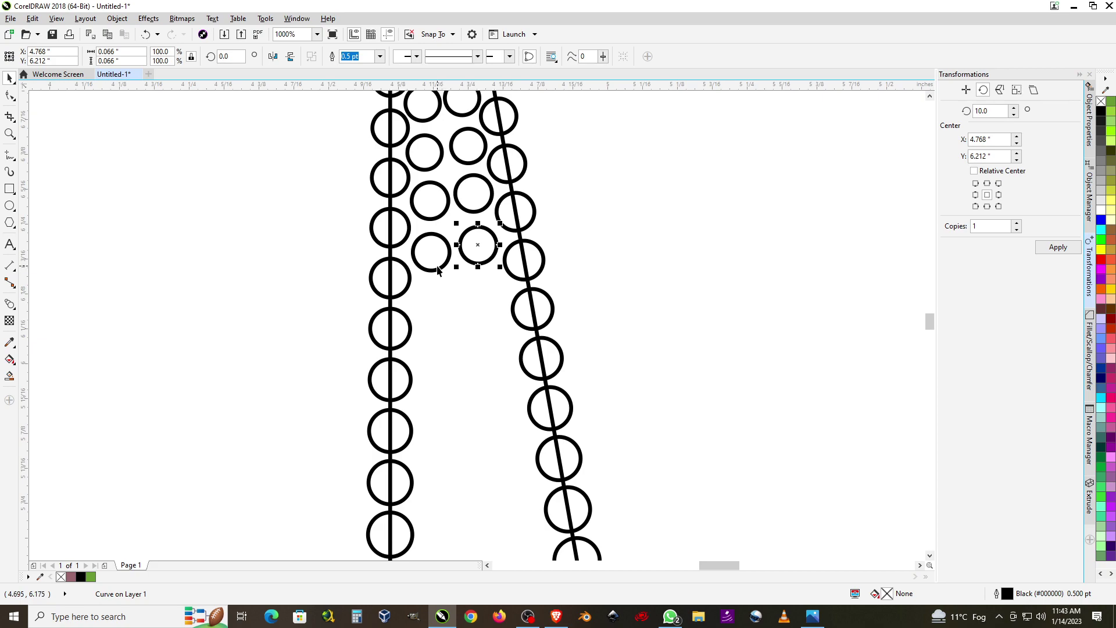
Add further pairs of circles inside the wedge, down to one centered at about X 4.81, Y 5.947 inches.
drag(437, 269, 507, 410)
scroll(483, 297, down, 3)
scroll(488, 314, up, 3)
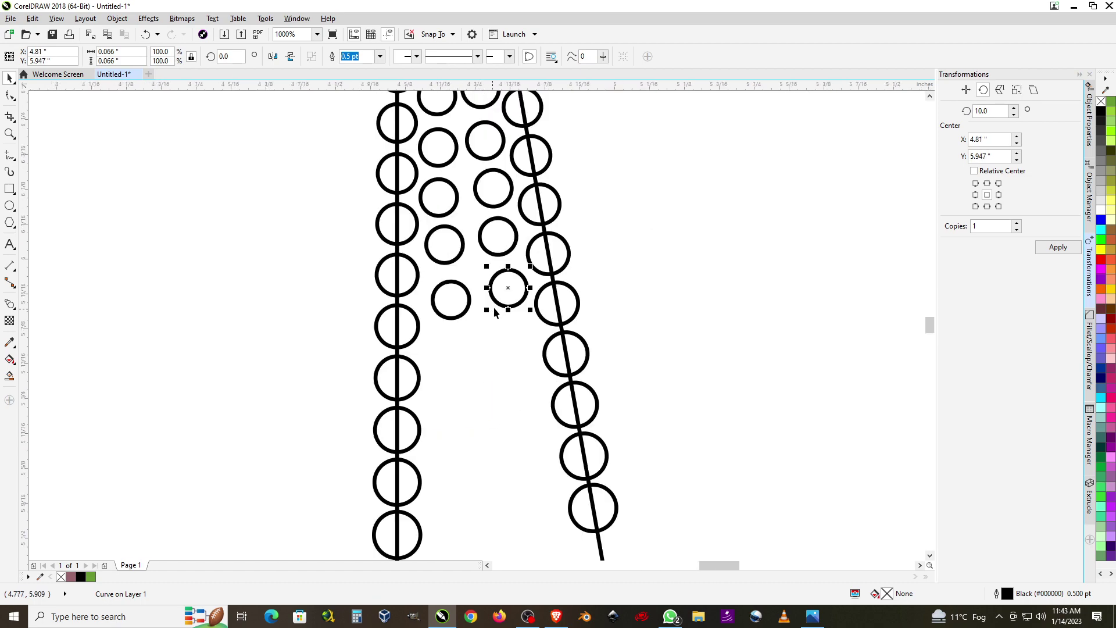
Fill the wedge's wide lower part with circles, using three across near the base, down to about X 4.866, Y 5.573 inches.
drag(508, 309, 440, 421)
drag(505, 424, 557, 364)
key(space)
key(space)
key(space)
scroll(528, 338, down, 3)
scroll(528, 330, up, 3)
key(space)
key(space)
key(space)
scroll(587, 401, down, 6)
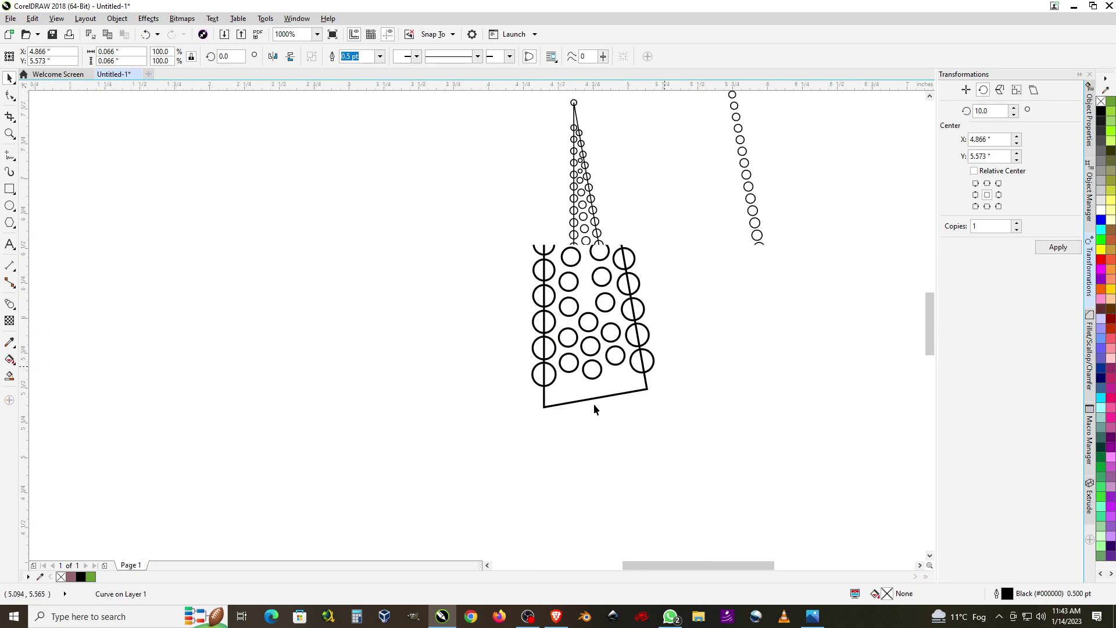
Select all circles in the wedge, break them apart, and merge them into a single object.
scroll(607, 316, up, 2)
drag(472, 129, 603, 314)
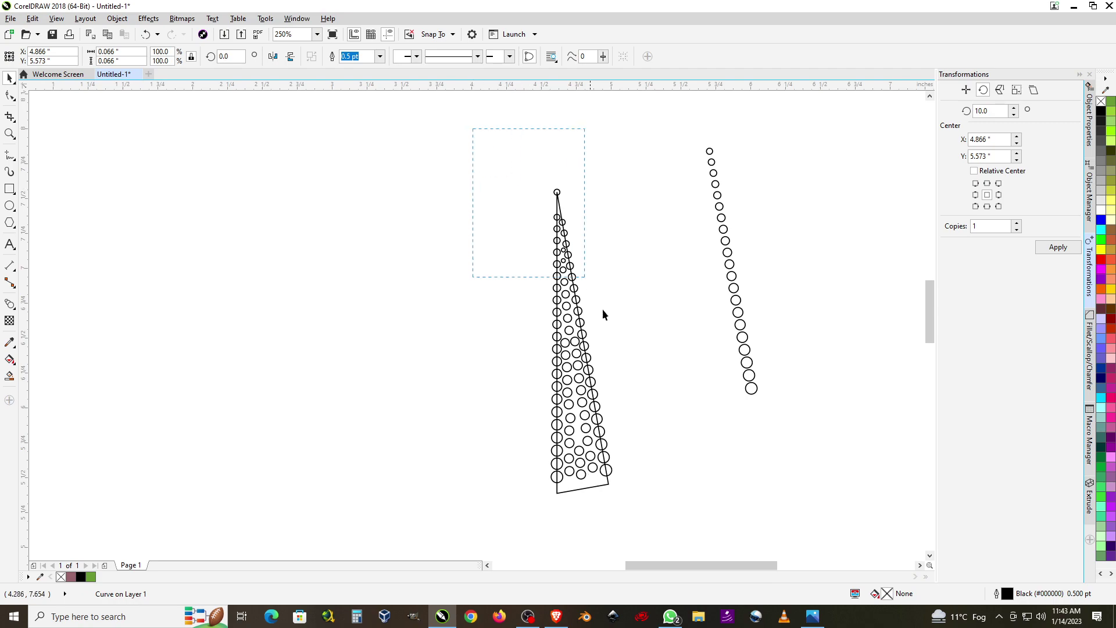
drag(678, 480, 678, 488)
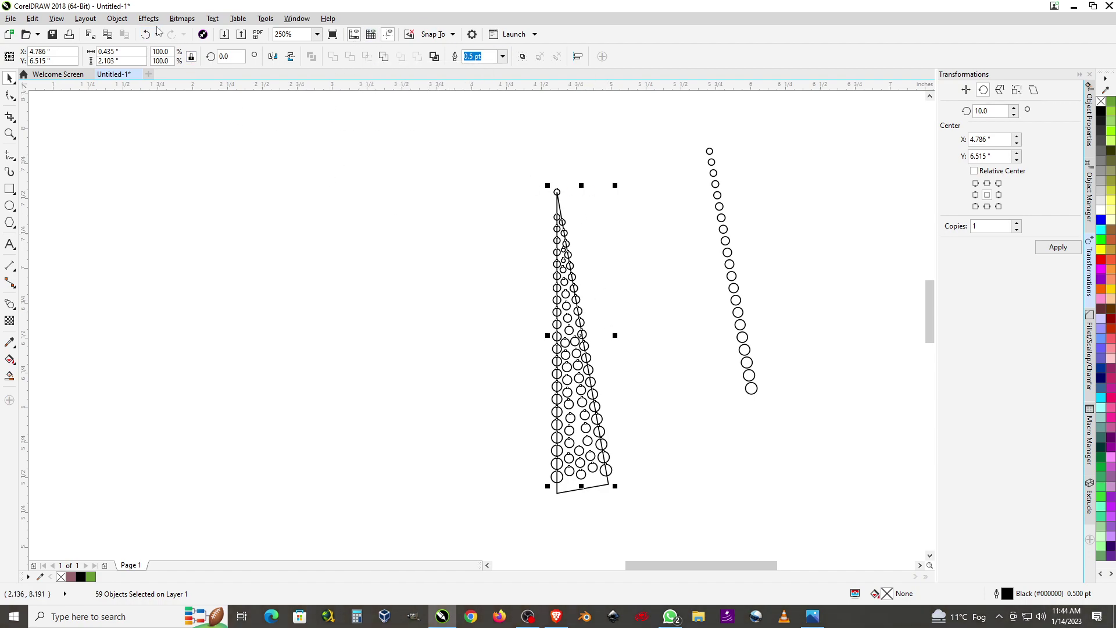
click(116, 18)
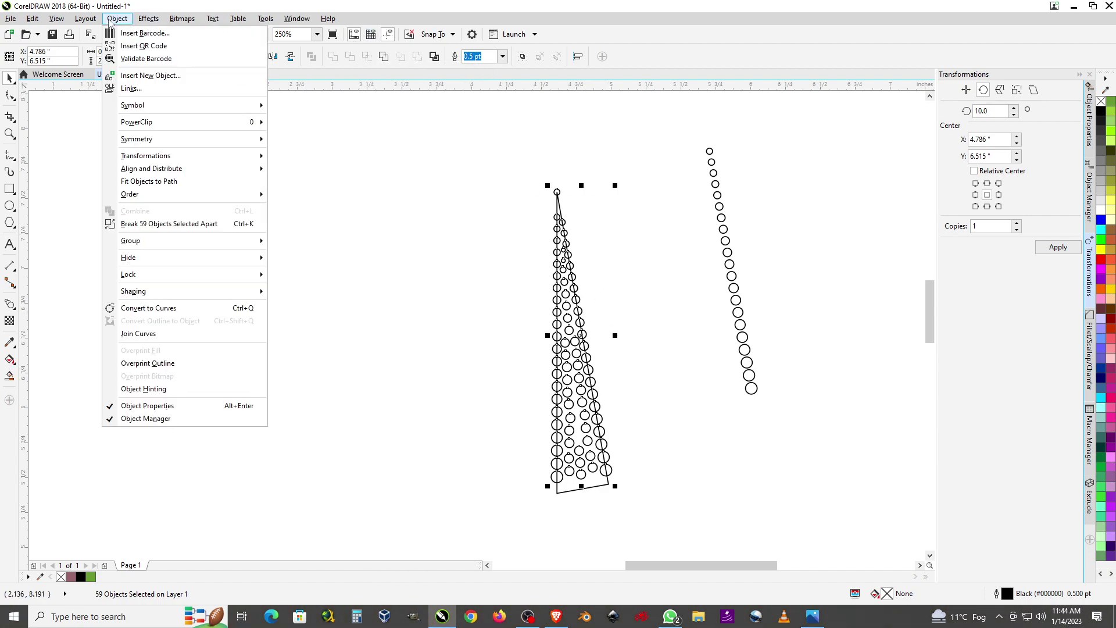
click(140, 225)
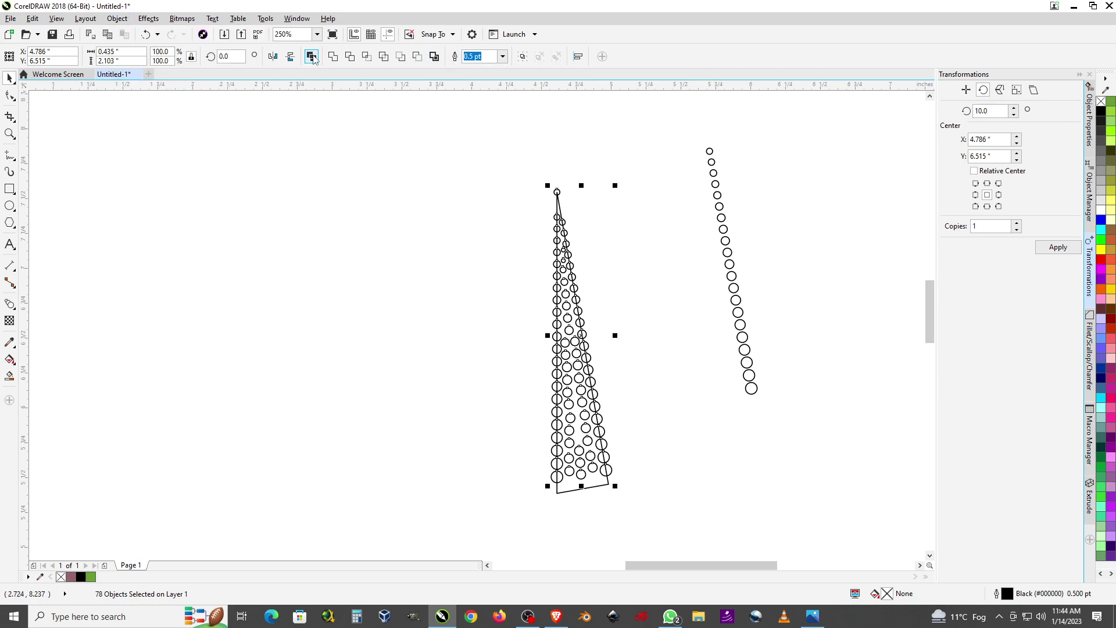
click(312, 57)
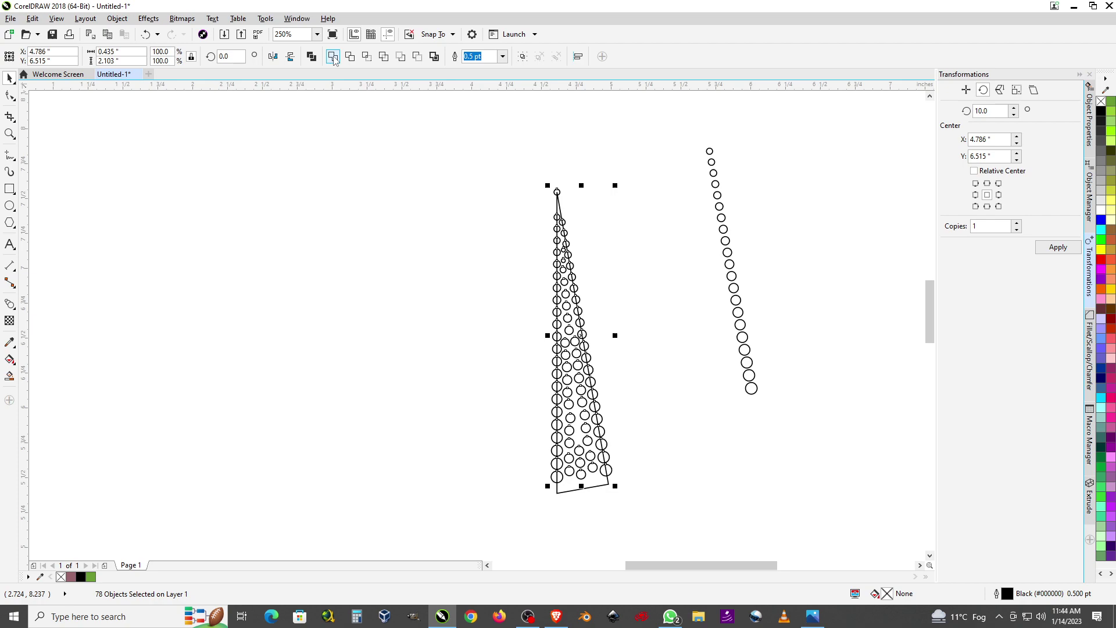
Intersect the merged circles with the wedge outline and move the resulting shape to the empty area left of the wedge.
shift+click(591, 488)
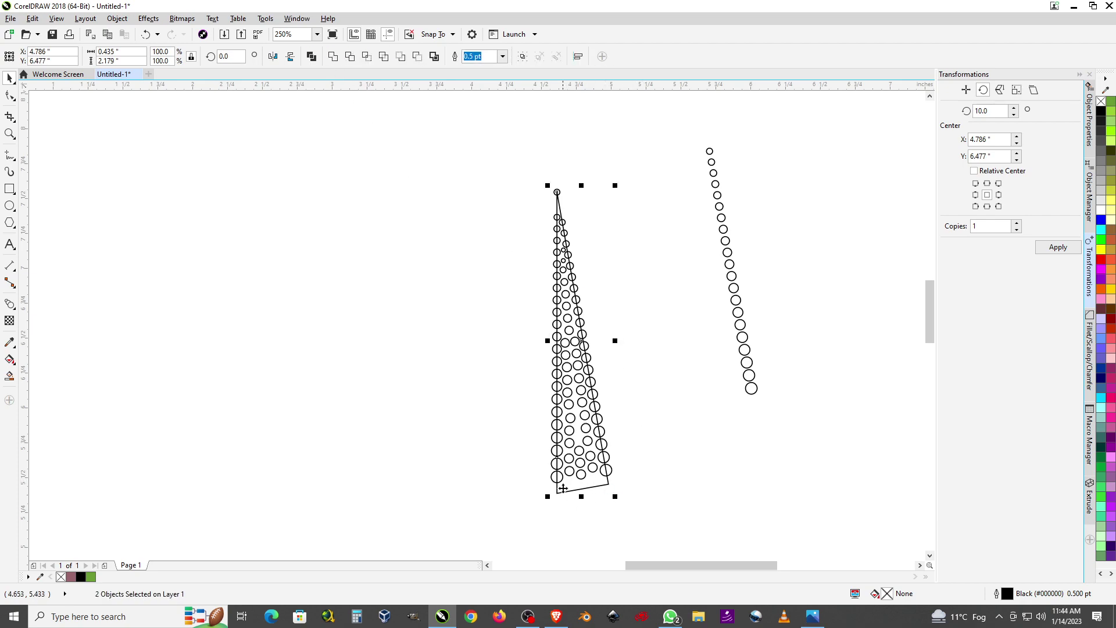
click(367, 57)
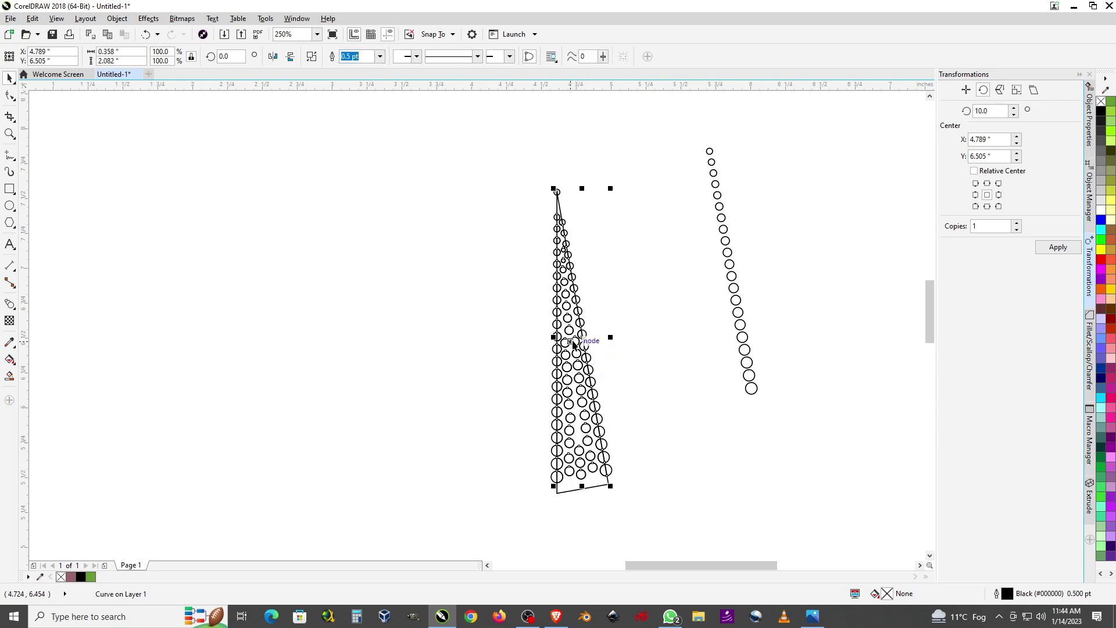
drag(576, 370, 335, 368)
Delete the original wedge with its circles and the spare row of loose circles.
drag(440, 136, 933, 552)
key(Delete)
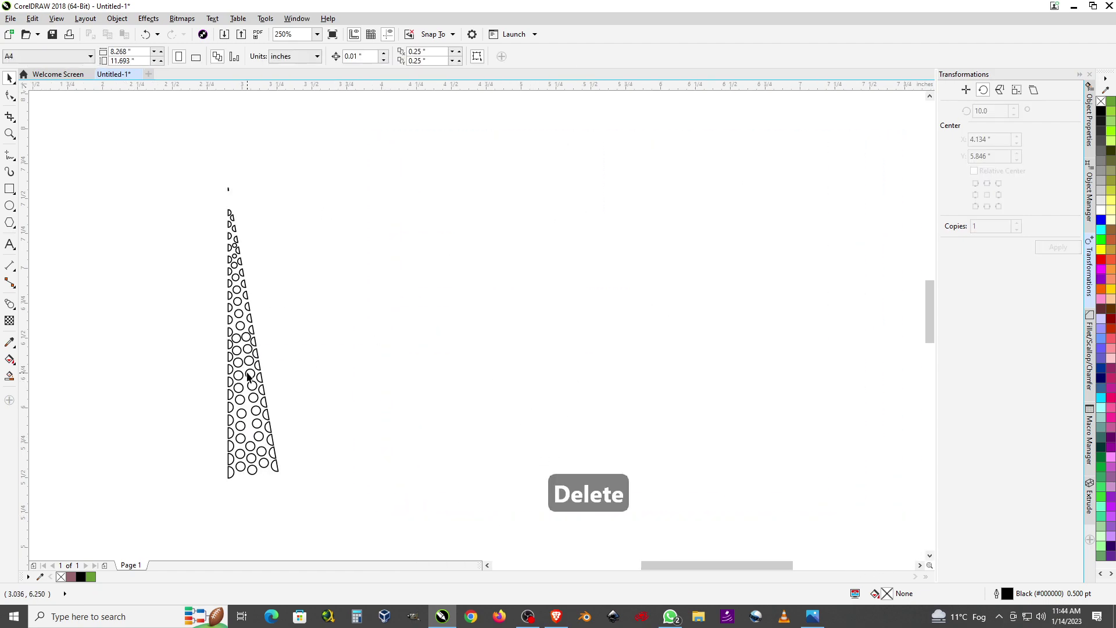
Mirror a copy of the trimmed segment against its straight edge and weld the two halves together.
drag(248, 377, 440, 350)
scroll(356, 130, down, 1)
key(ctrl+a)
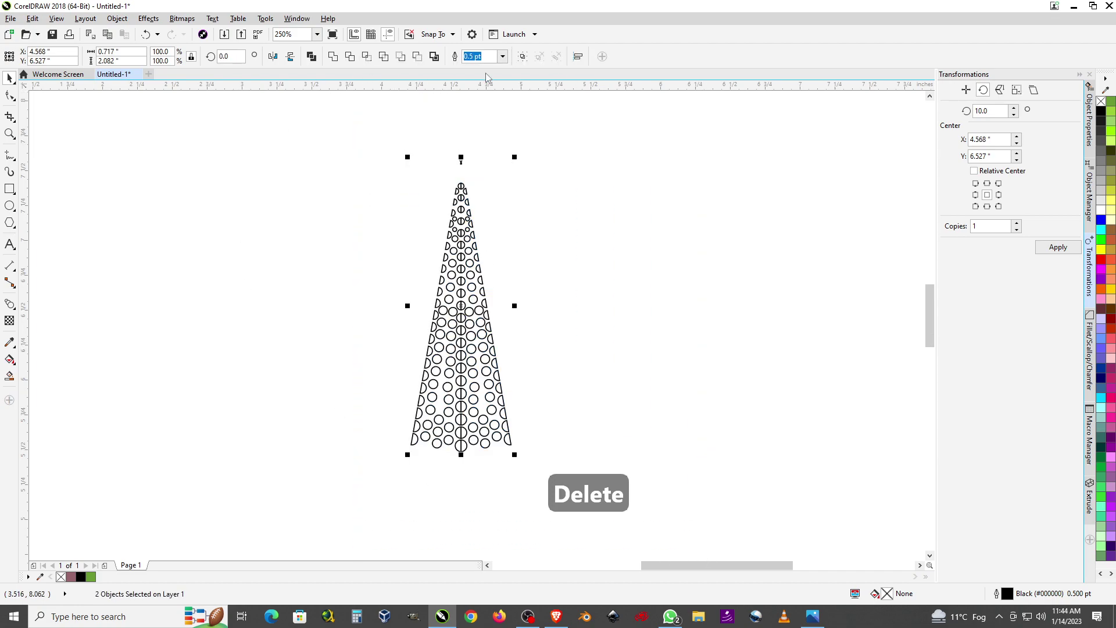
click(501, 200)
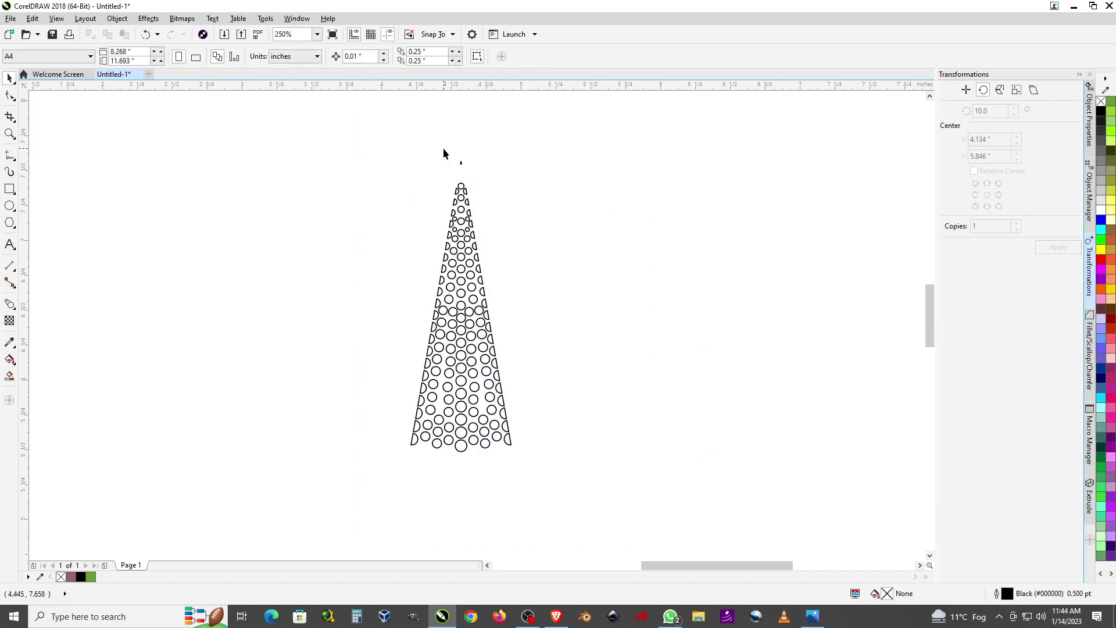
scroll(443, 153, up, 3)
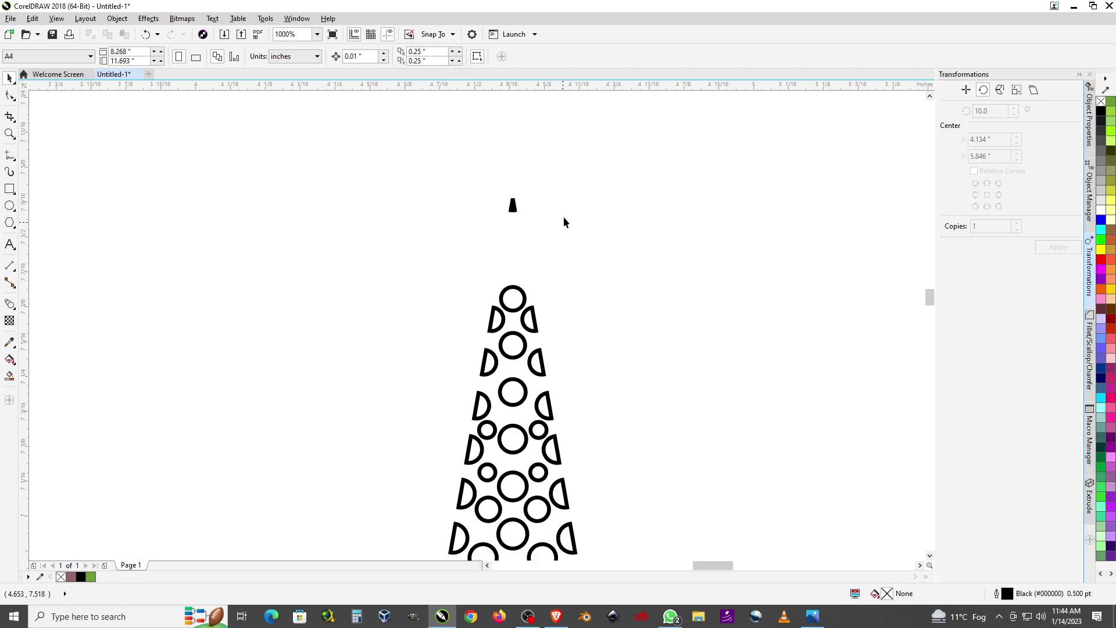
scroll(499, 170, down, 3)
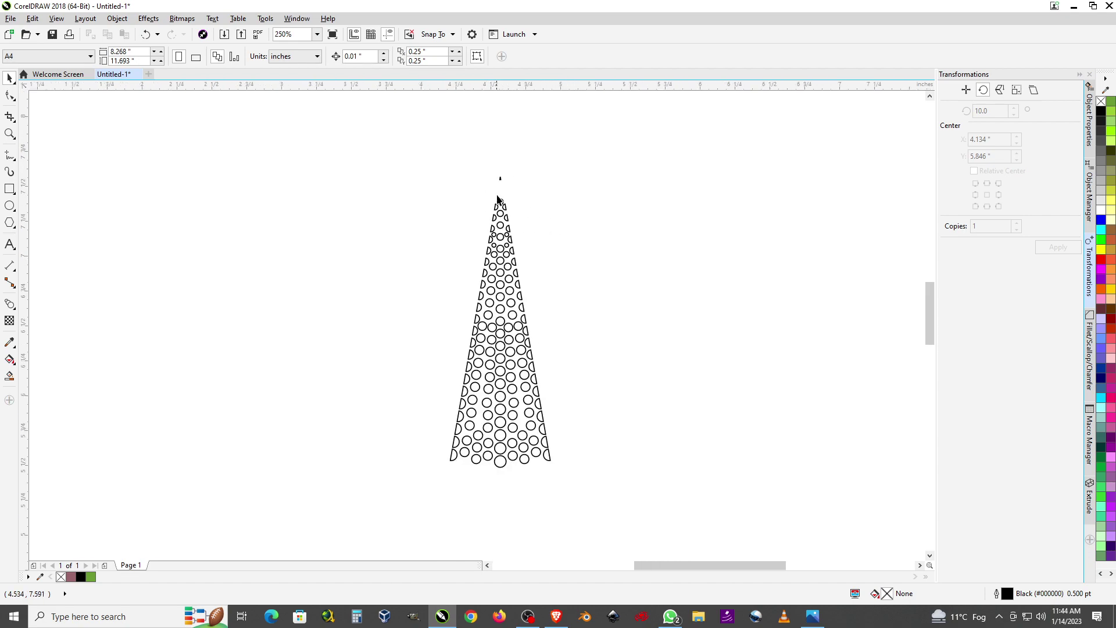
Fill the welded dotted segment with black and remove its outline.
click(509, 269)
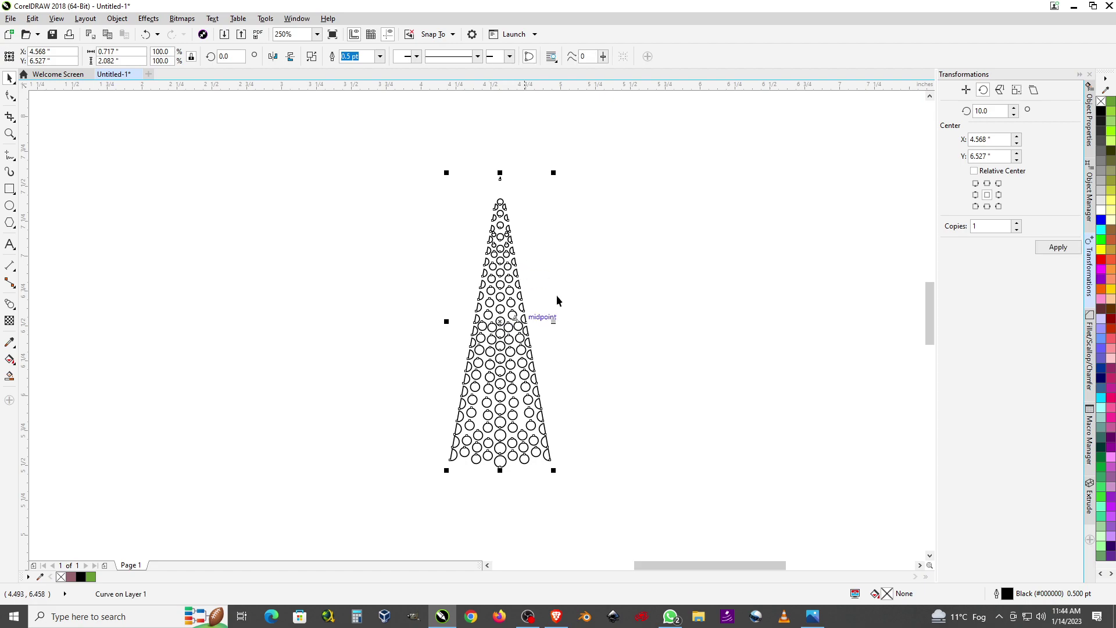
click(1101, 111)
right_click(1101, 101)
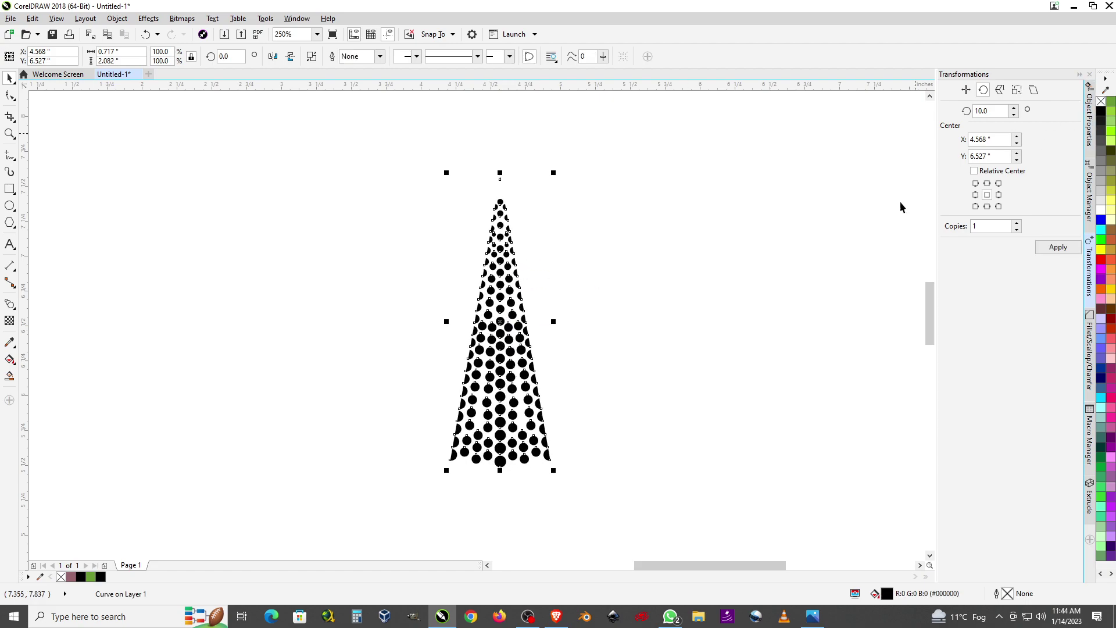
Move the segment's rotation centre to the top midpoint of its bounding box and create one copy rotated by 20 degrees.
click(500, 325)
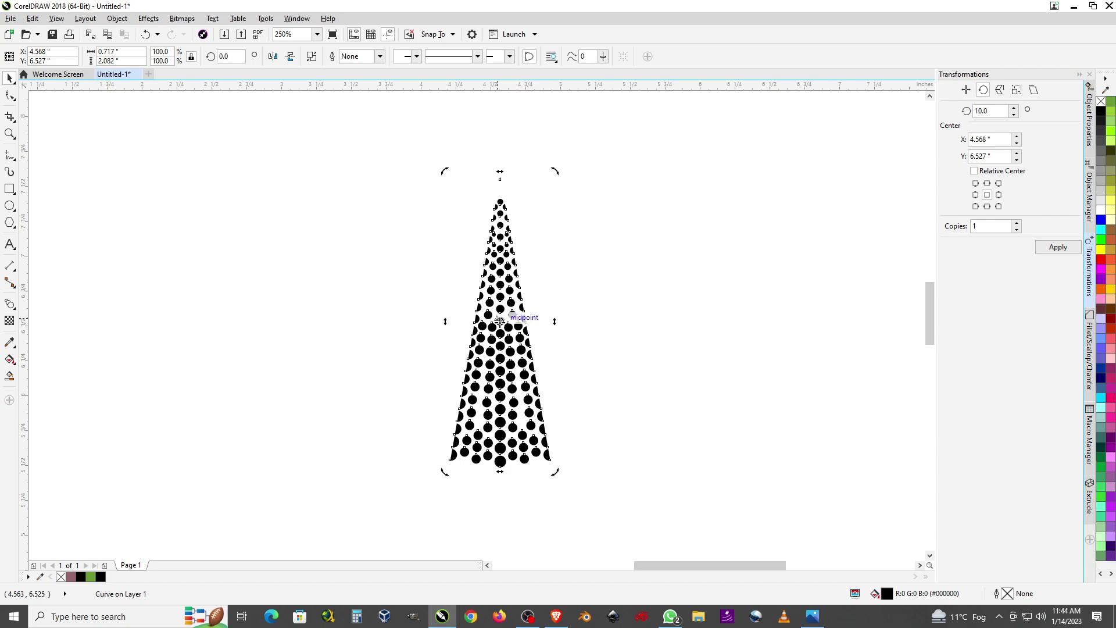
drag(500, 321, 500, 175)
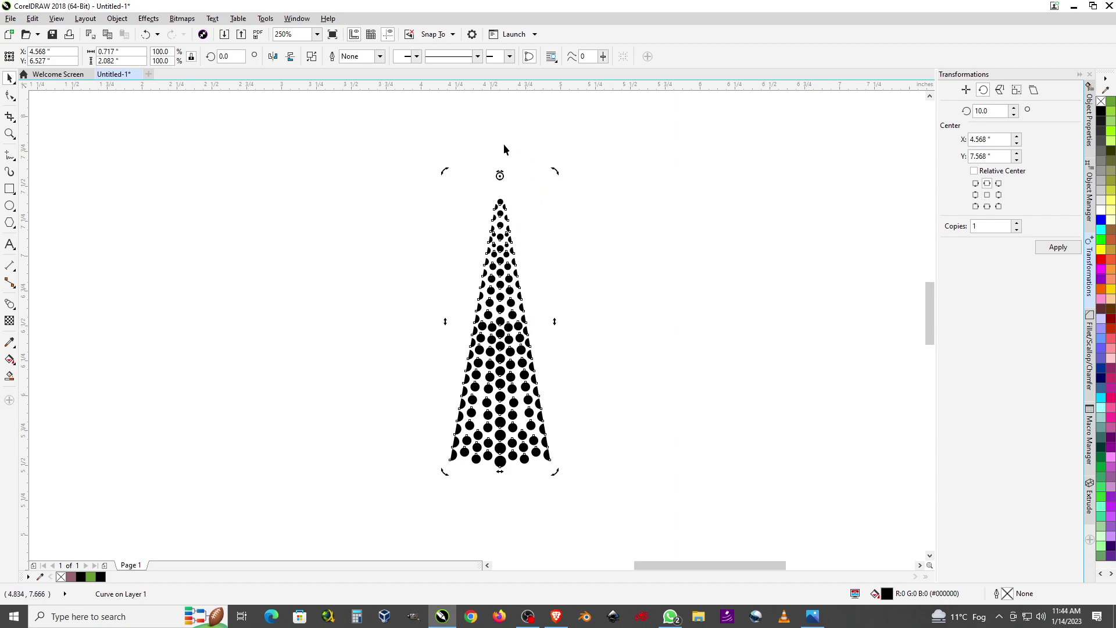
click(988, 112)
key(ctrl+a)
text(20)
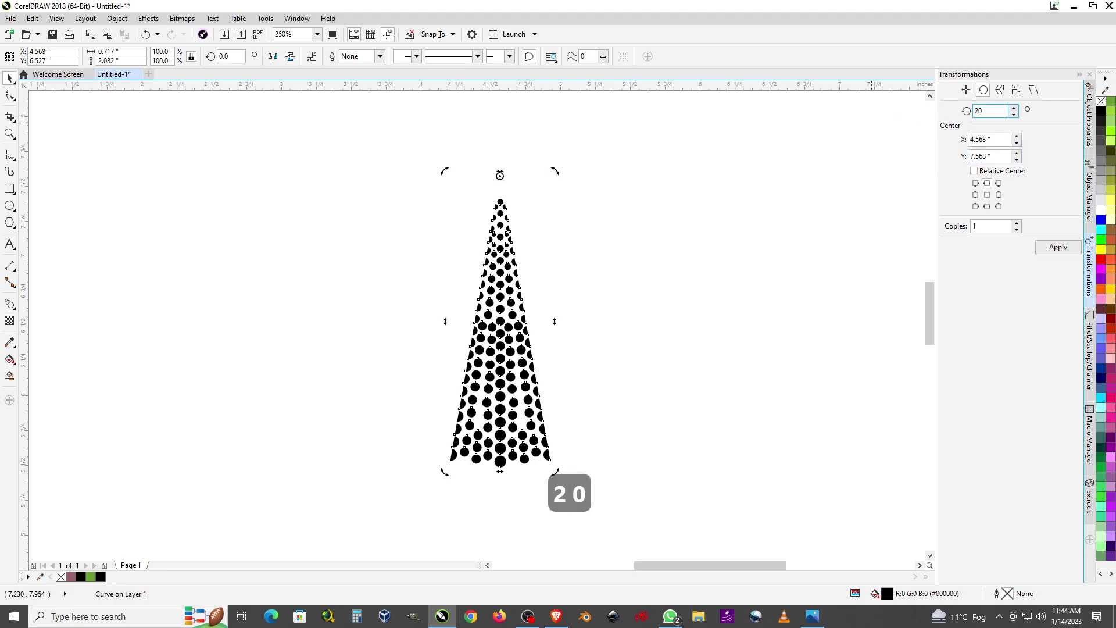
key(Return)
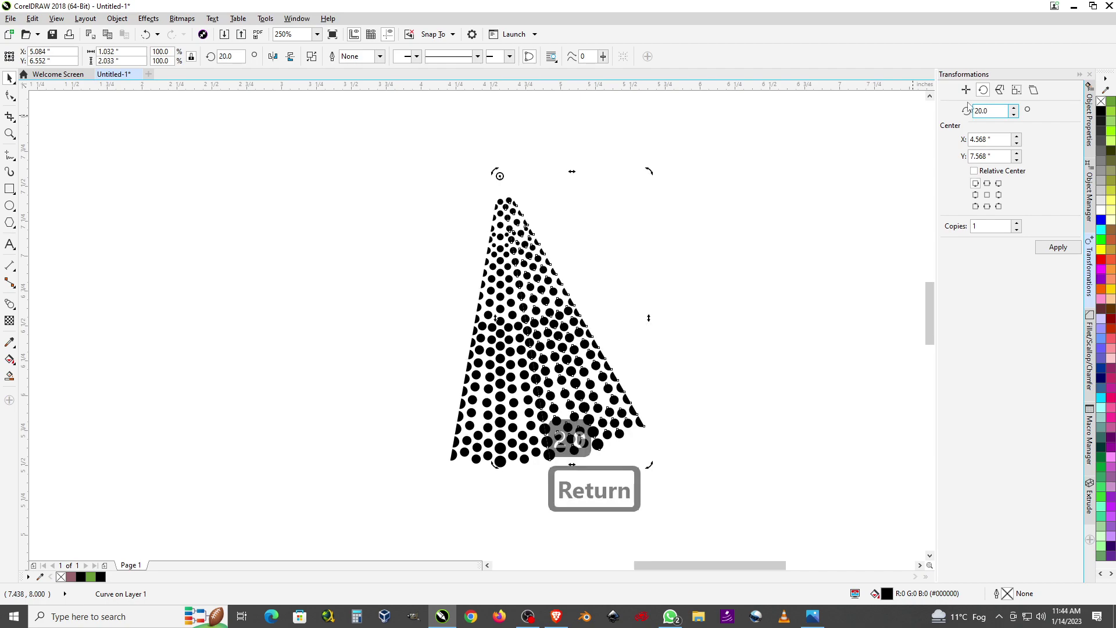
Repeat the 20-degree rotated copy around the same centre until the segments complete a full circle.
click(1058, 247)
click(1058, 247)
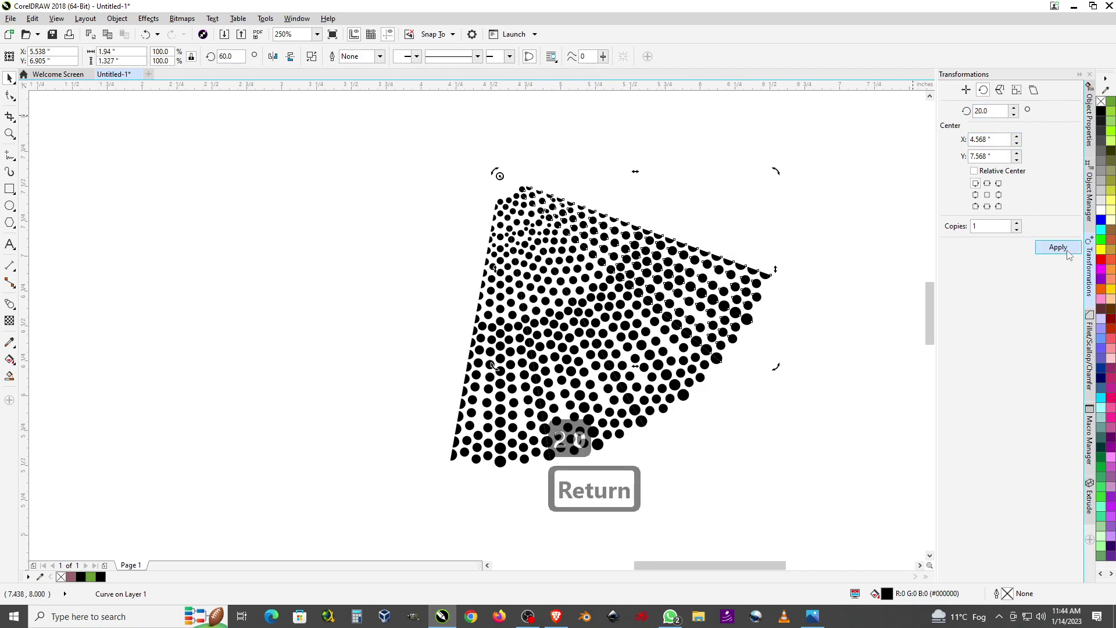
click(1058, 247)
click(1058, 247)
click(1058, 247)
click(1058, 247)
click(1058, 248)
click(1059, 247)
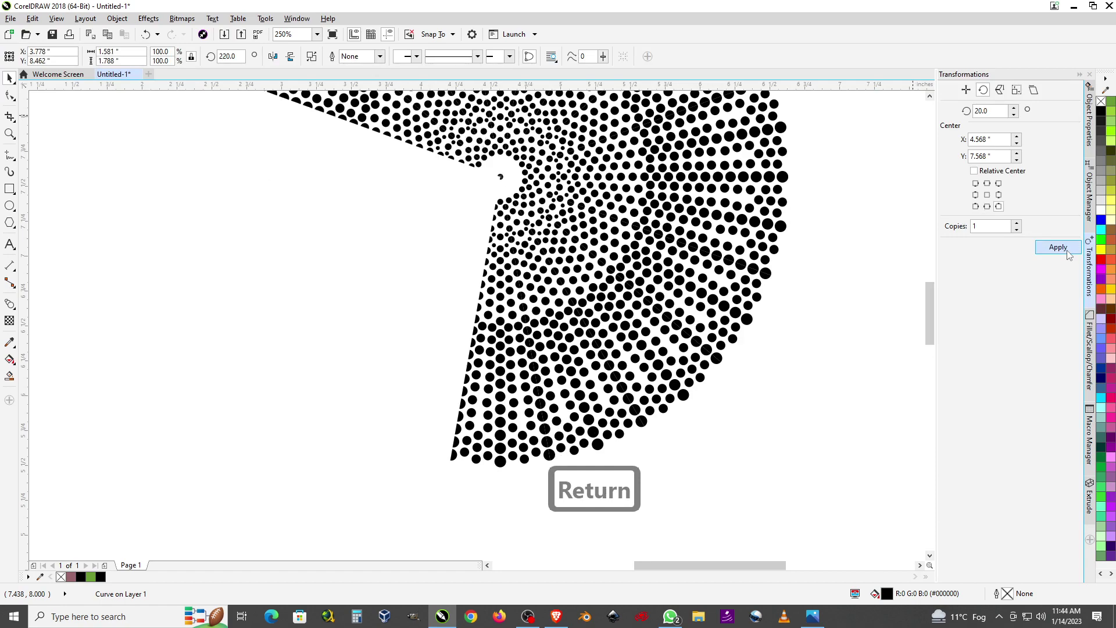
click(1058, 247)
click(1058, 247)
click(1058, 247)
click(1058, 247)
click(1058, 247)
click(1058, 247)
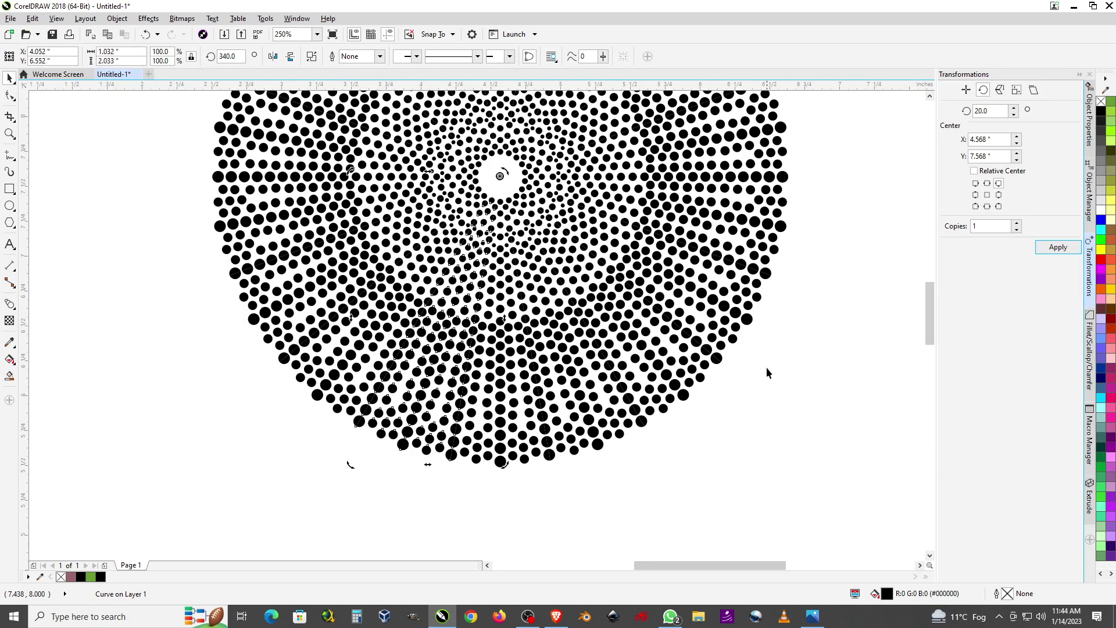
click(765, 368)
Select all the rotated segments and weld them into a single object.
scroll(639, 352, down, 4)
scroll(640, 352, up, 4)
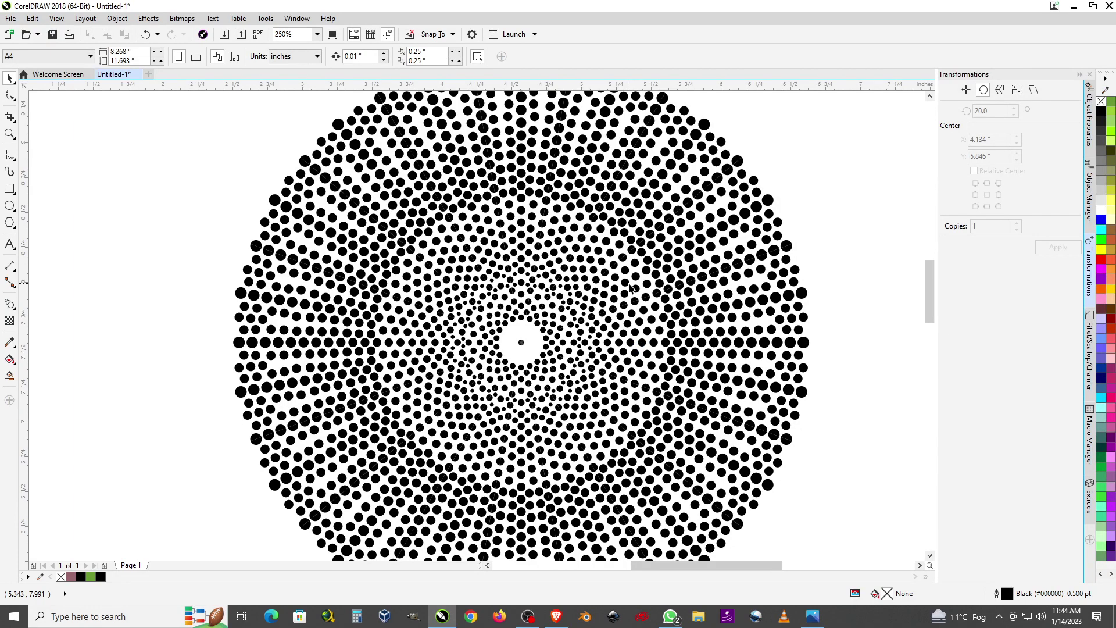
scroll(631, 289, down, 2)
key(ctrl+a)
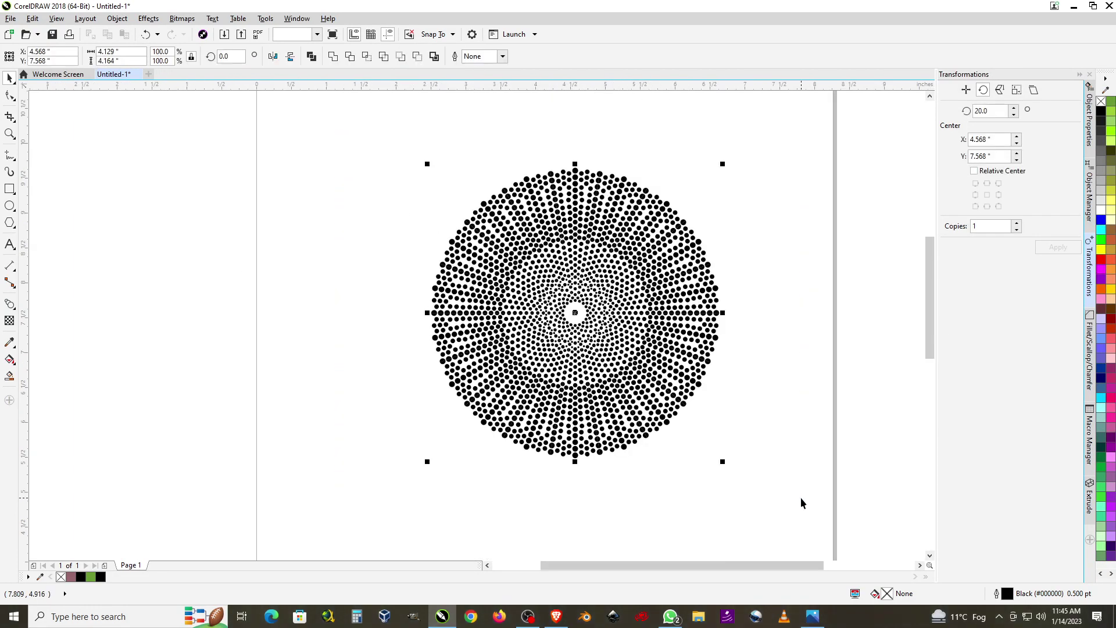
click(333, 58)
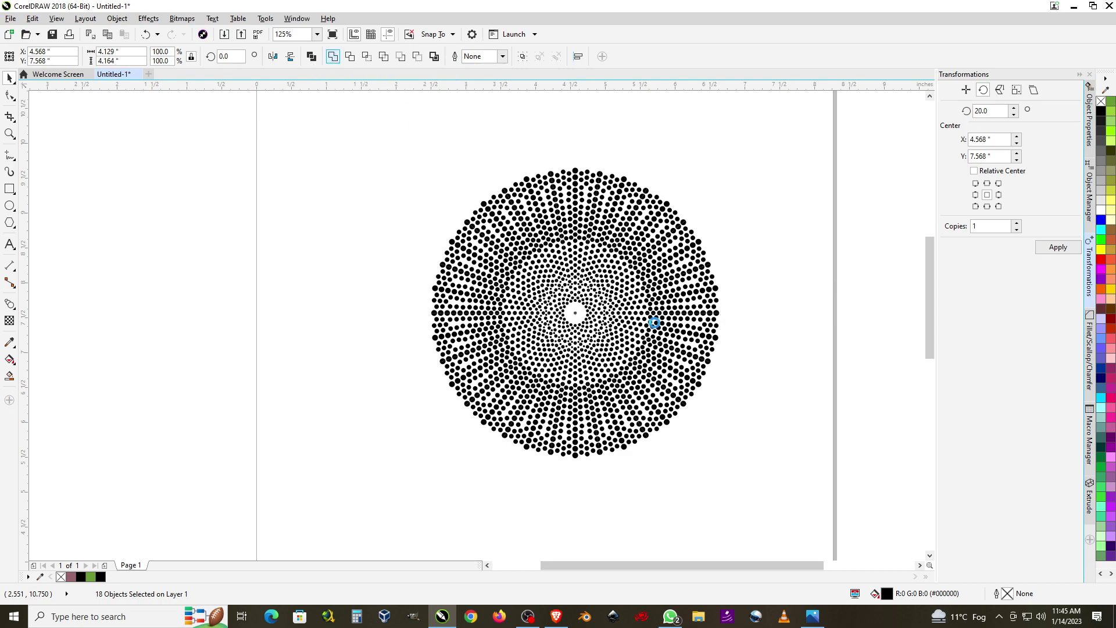
click(740, 280)
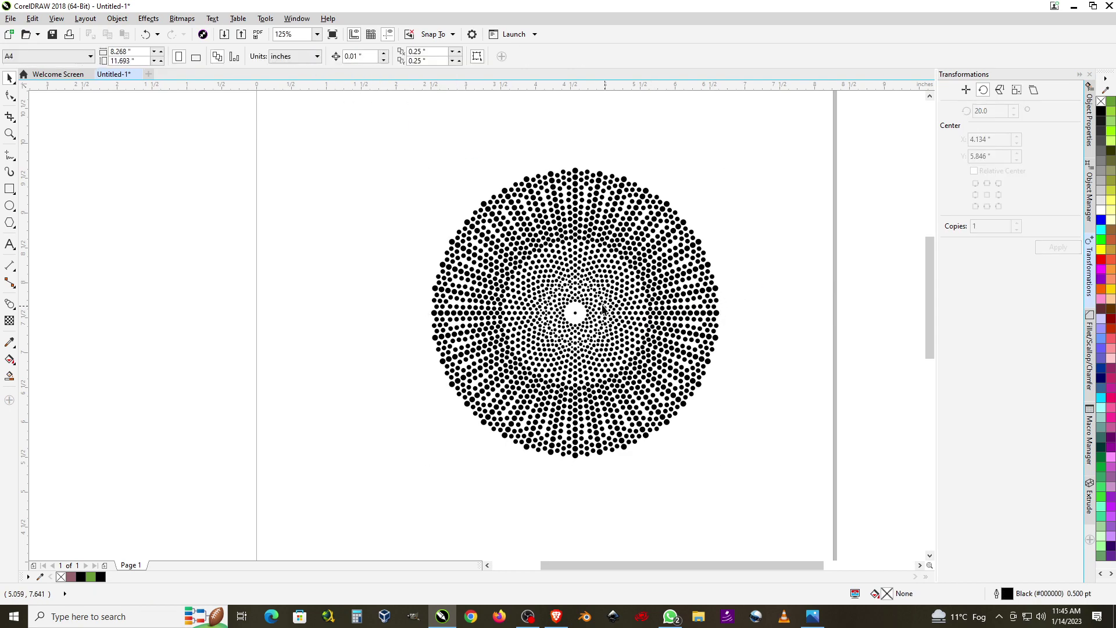
Examine the welded circular dot pattern up close around its centre and as a whole.
scroll(597, 305, up, 2)
scroll(597, 305, up, 1)
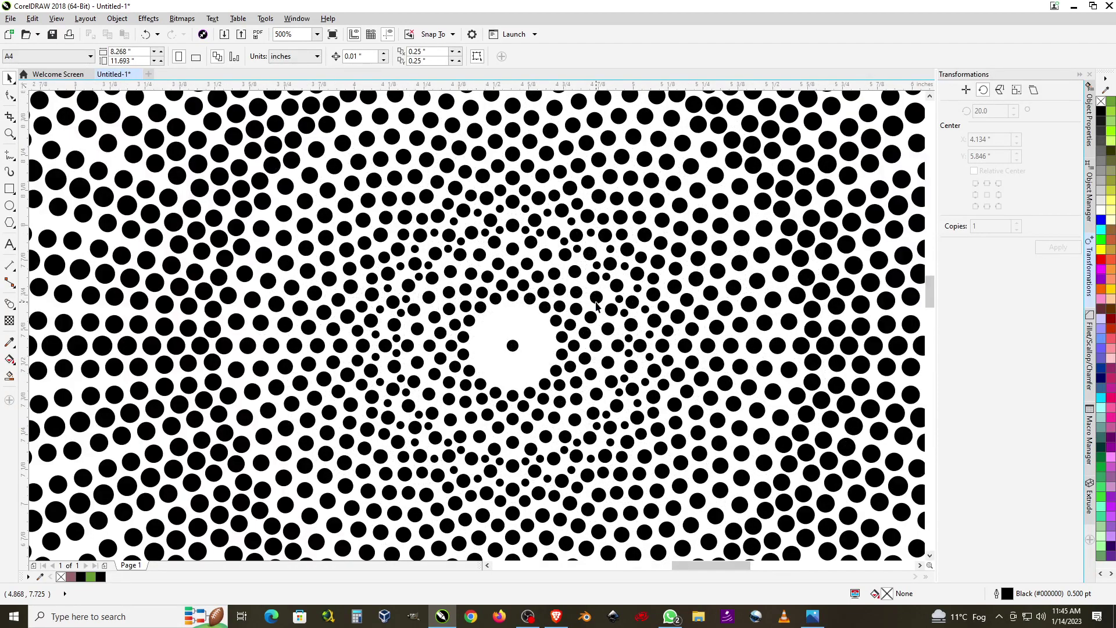
scroll(597, 305, down, 1)
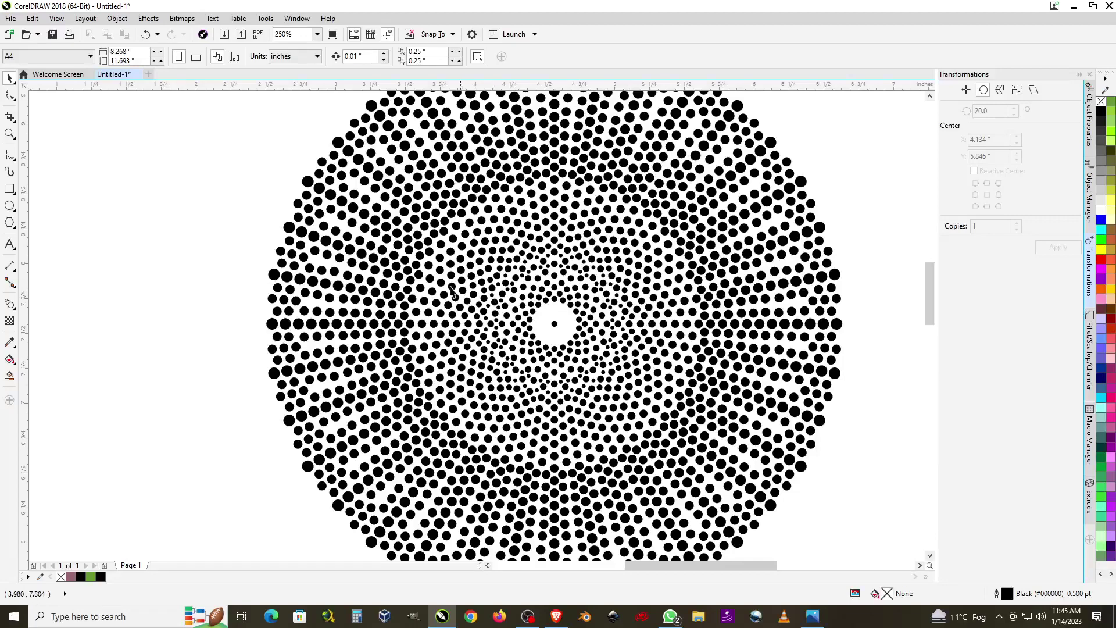
scroll(449, 291, down, 1)
scroll(488, 272, up, 1)
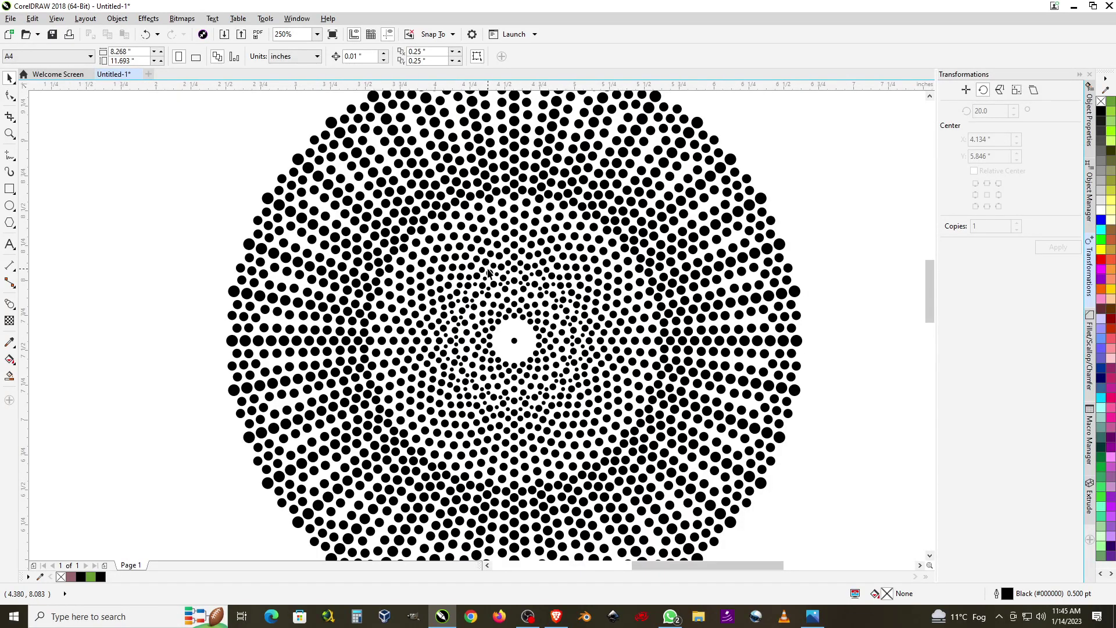
key(F4)
key(F4)
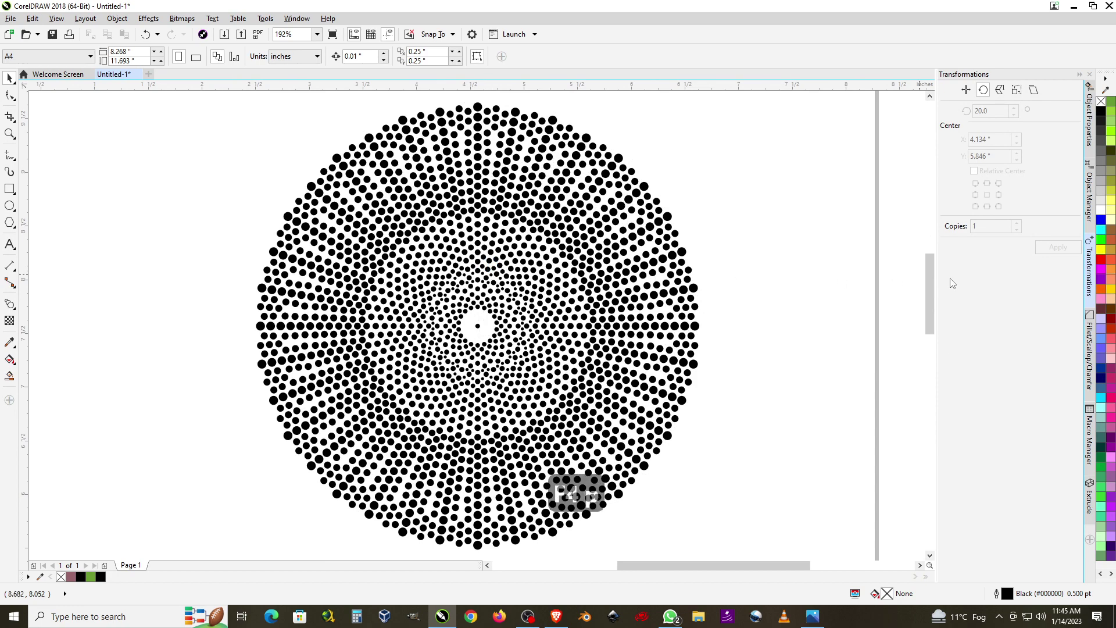